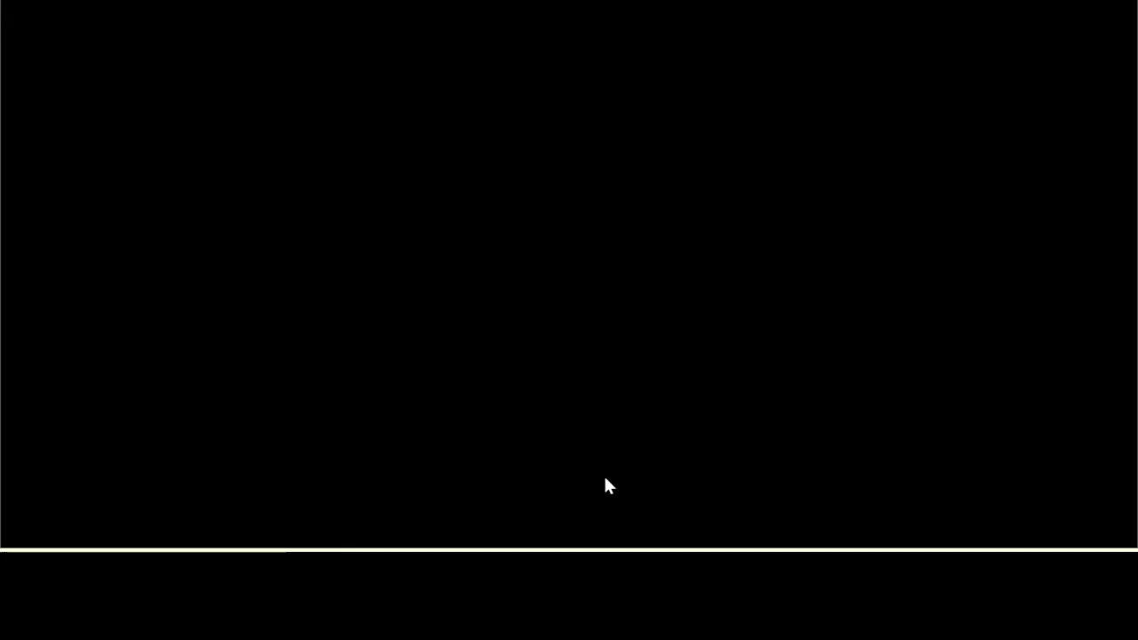
Step: Capture keyboard and mouse input into the Metasploitable VM console
{"action": "left_click", "coordinate": [480, 225]}
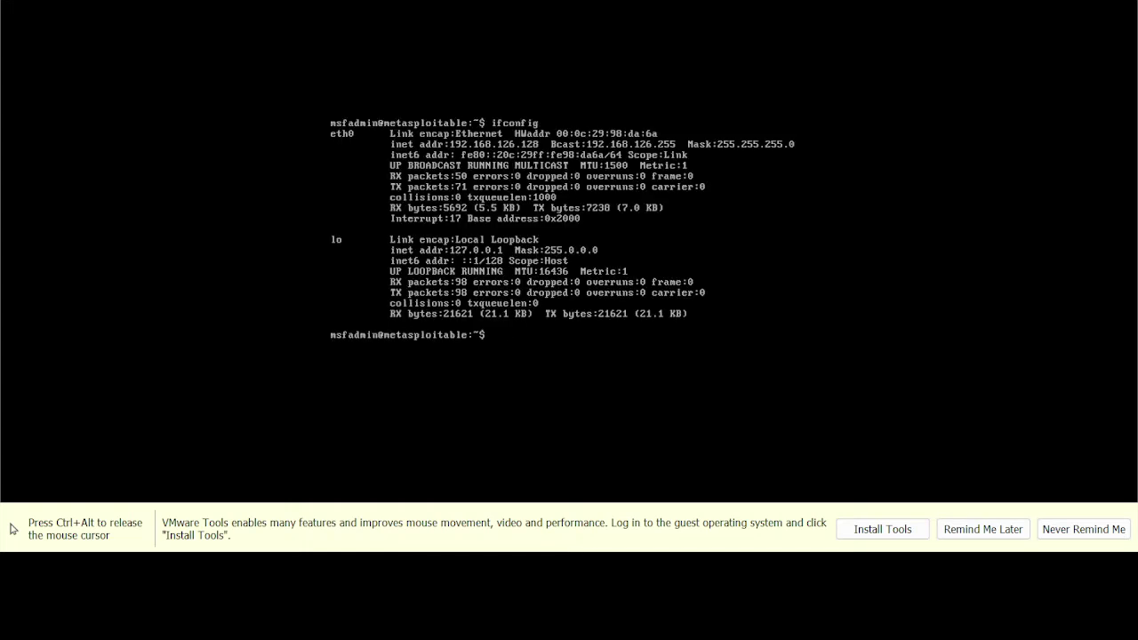
Step: Release input back to the host and dismiss the VMware Tools installation notice
{"action": "key", "text": "ctrl+alt"}
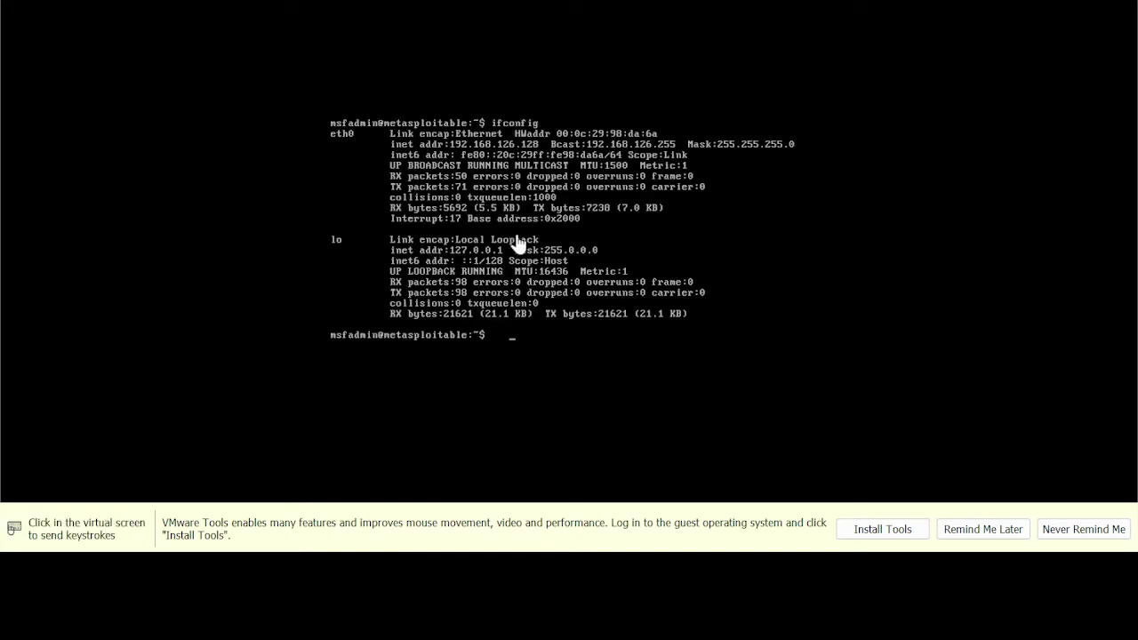
{"action": "left_click", "coordinate": [899, 538]}
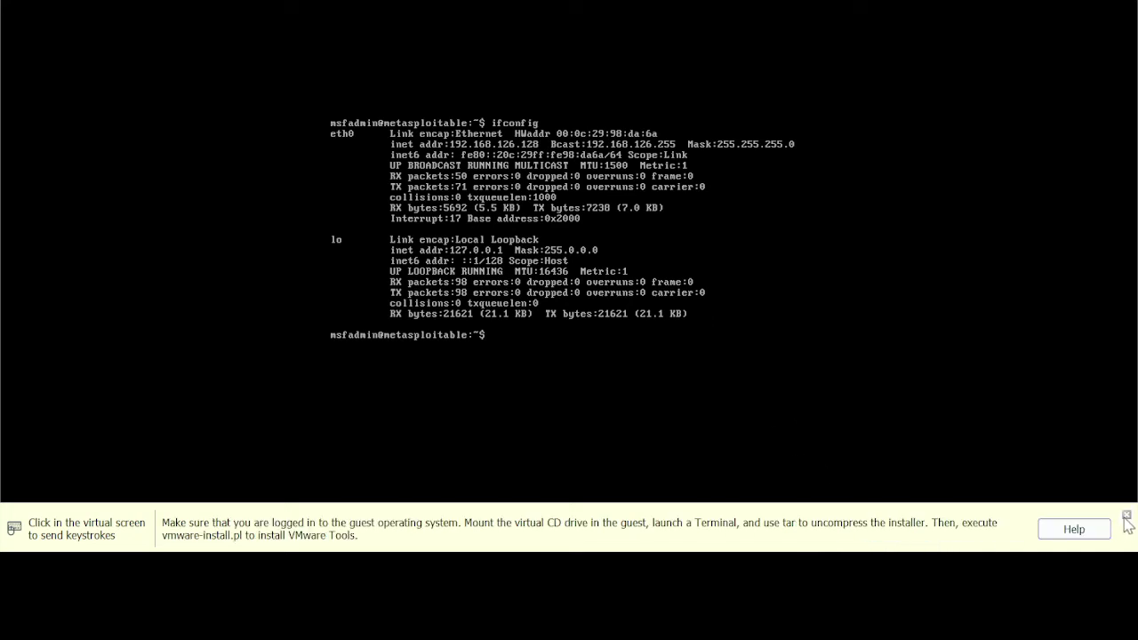
{"action": "left_click", "coordinate": [1126, 515]}
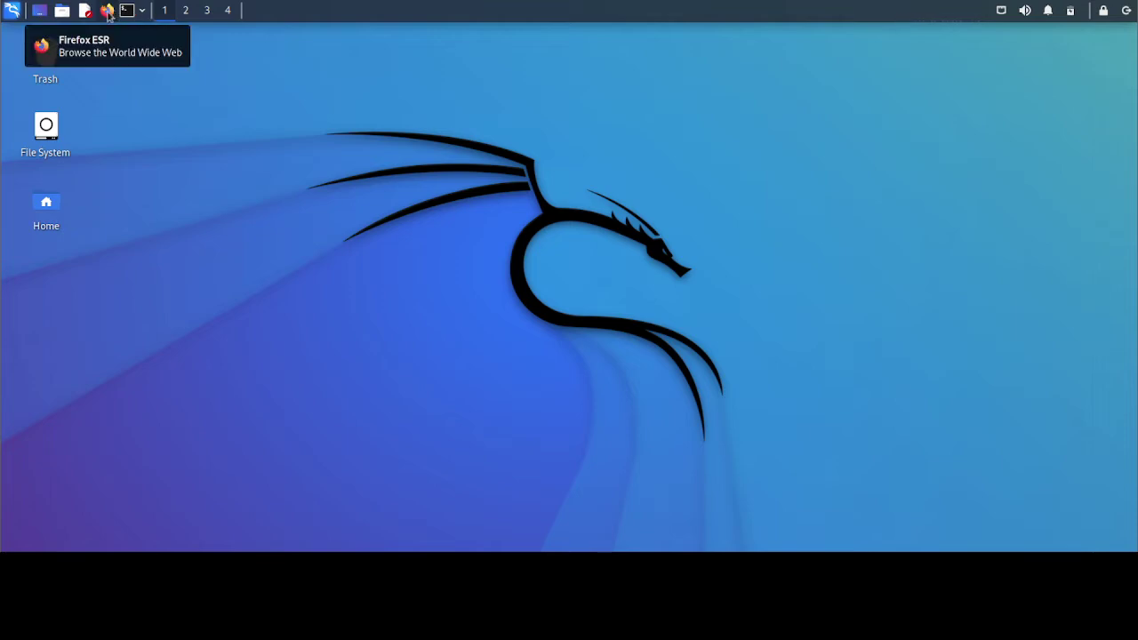
Step: Load 192.168.126.128 in a new Firefox private browsing window
{"action": "left_click", "coordinate": [106, 10]}
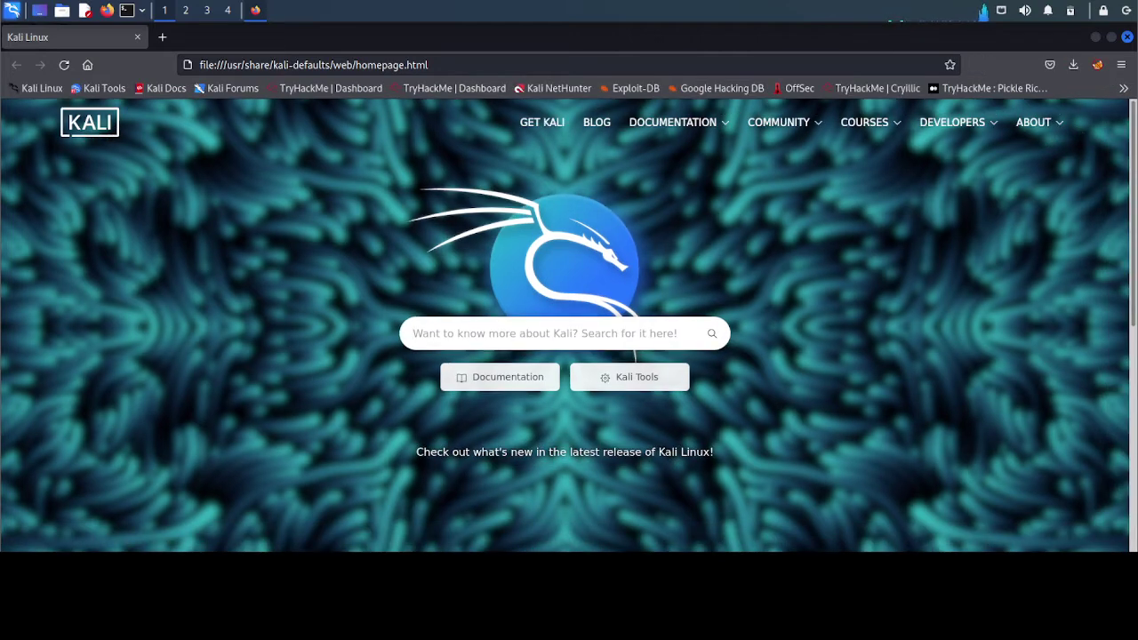
{"action": "key", "text": "ctrl+shift+p"}
{"action": "type", "text": "192.168.126.128"}
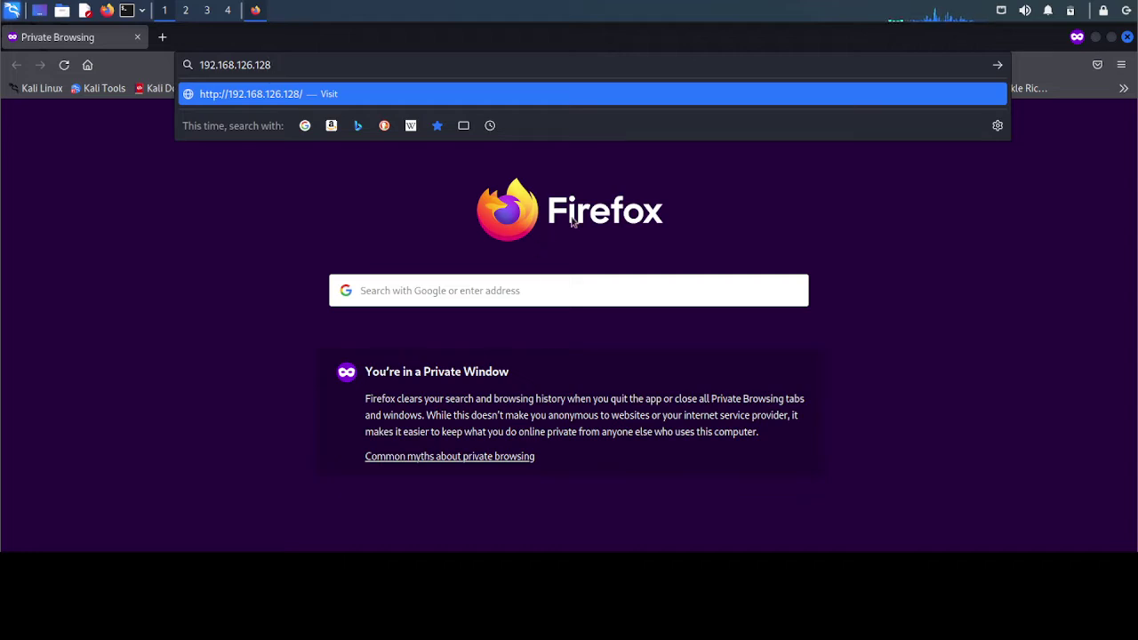
{"action": "key", "text": "Return"}
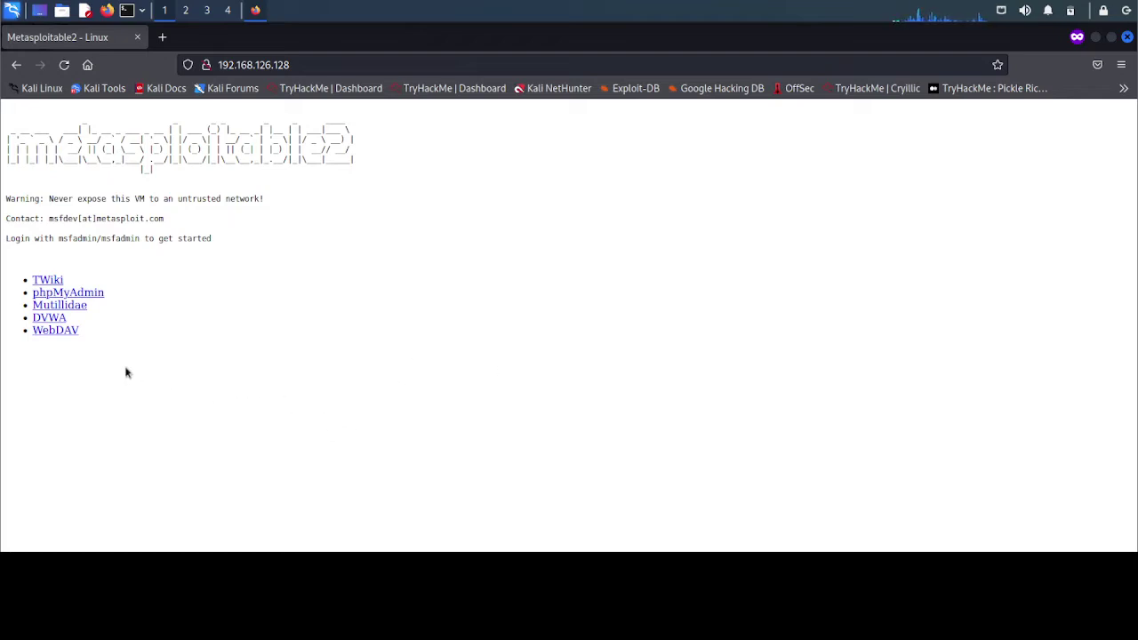
Step: Open the Mutillidae link and scroll through its home page
{"action": "left_click", "coordinate": [78, 310]}
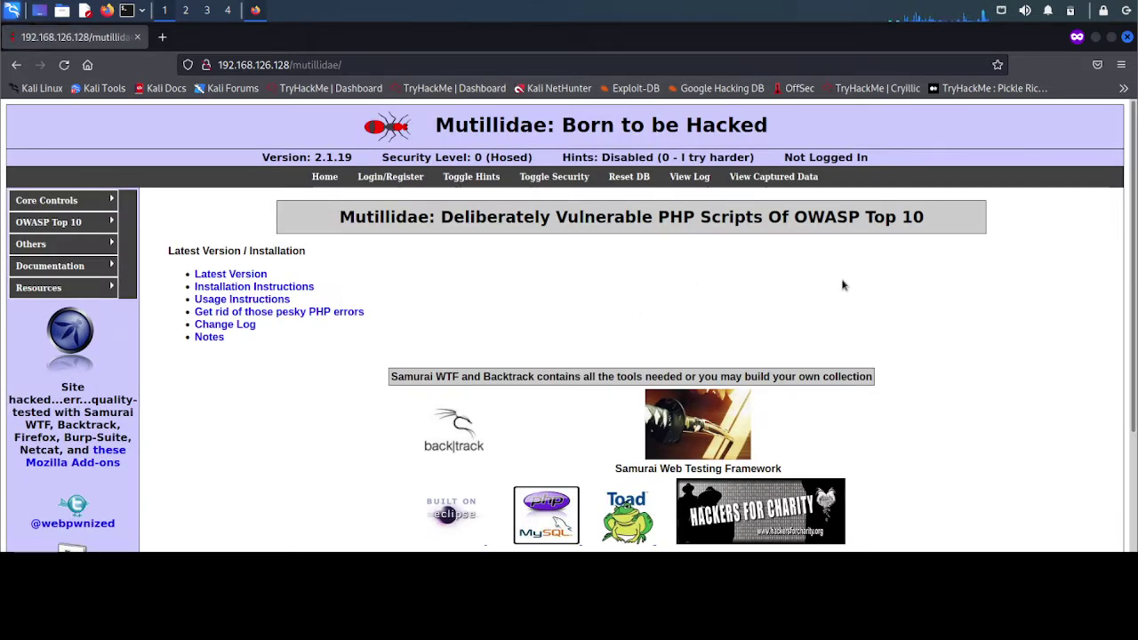
{"action": "scroll", "coordinate": [843, 284], "scroll_direction": "down", "scroll_amount": 2}
{"action": "scroll", "coordinate": [843, 284], "scroll_direction": "down", "scroll_amount": 2}
{"action": "scroll", "coordinate": [843, 284], "scroll_direction": "up", "scroll_amount": 5}
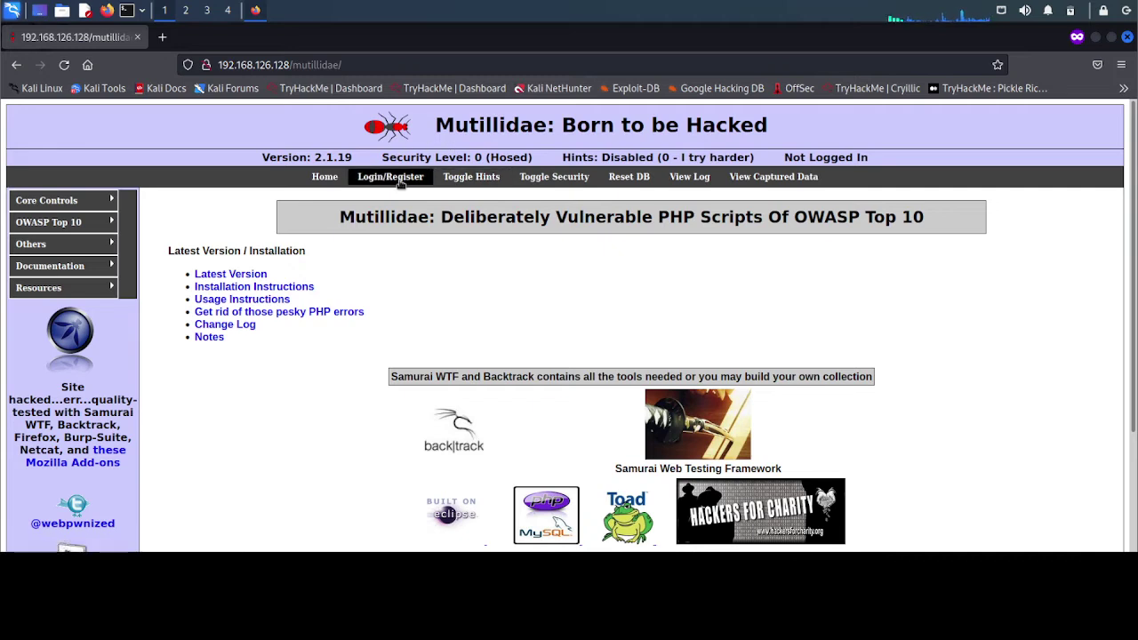
Step: Try signing in with an unregistered username and password, getting 'Bad user name or password'
{"action": "left_click", "coordinate": [392, 180]}
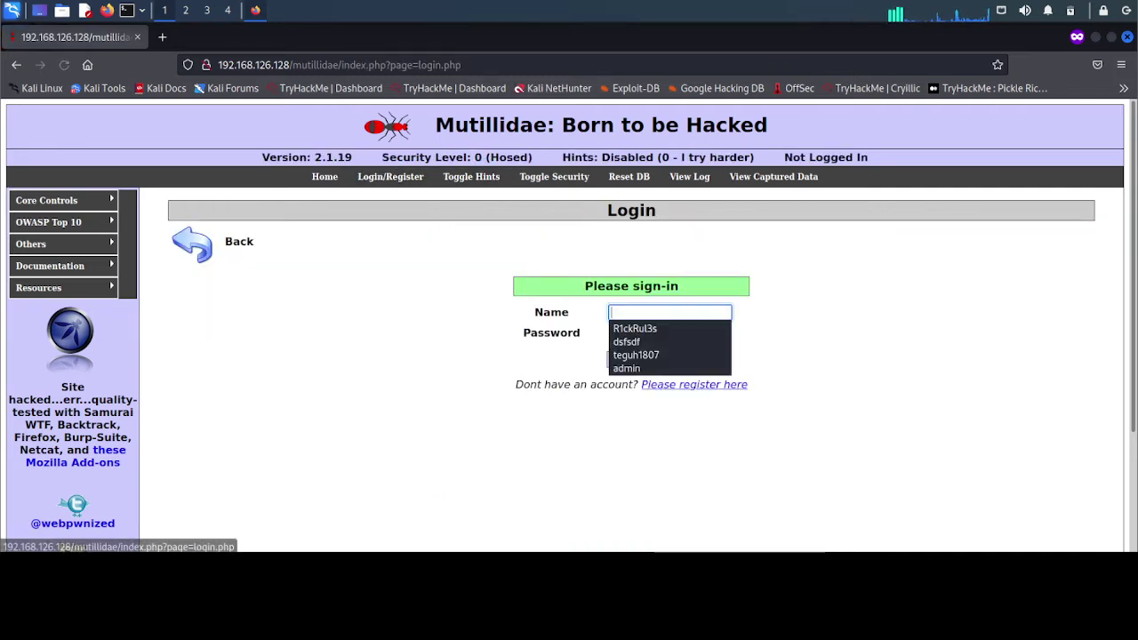
{"action": "left_click", "coordinate": [629, 310]}
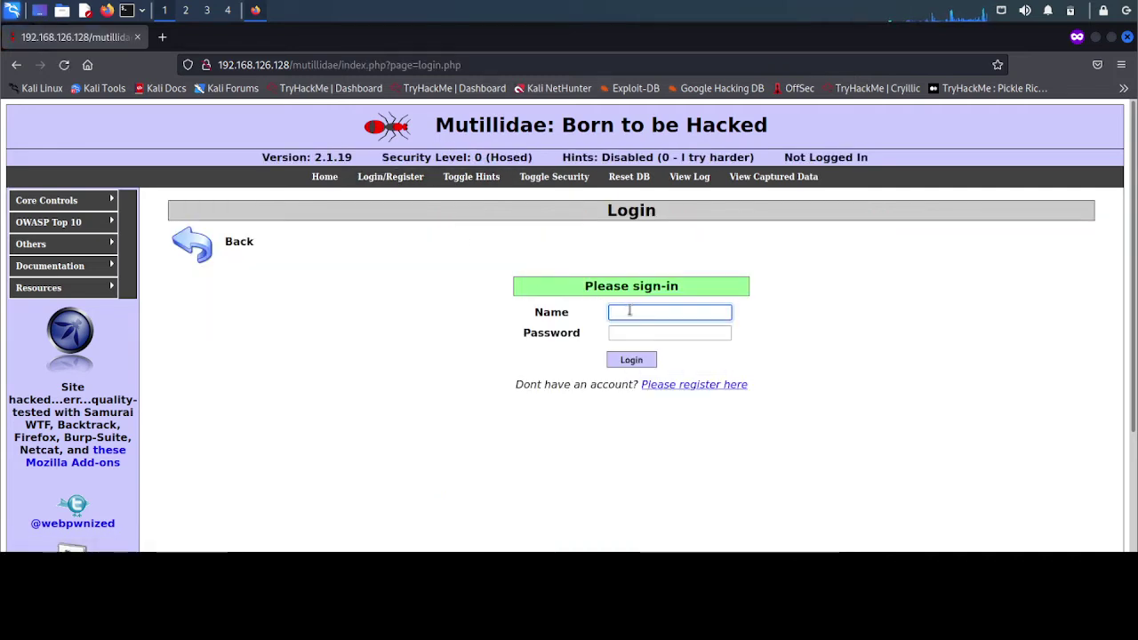
{"action": "type", "text": "teguh"}
{"action": "key", "text": "Tab"}
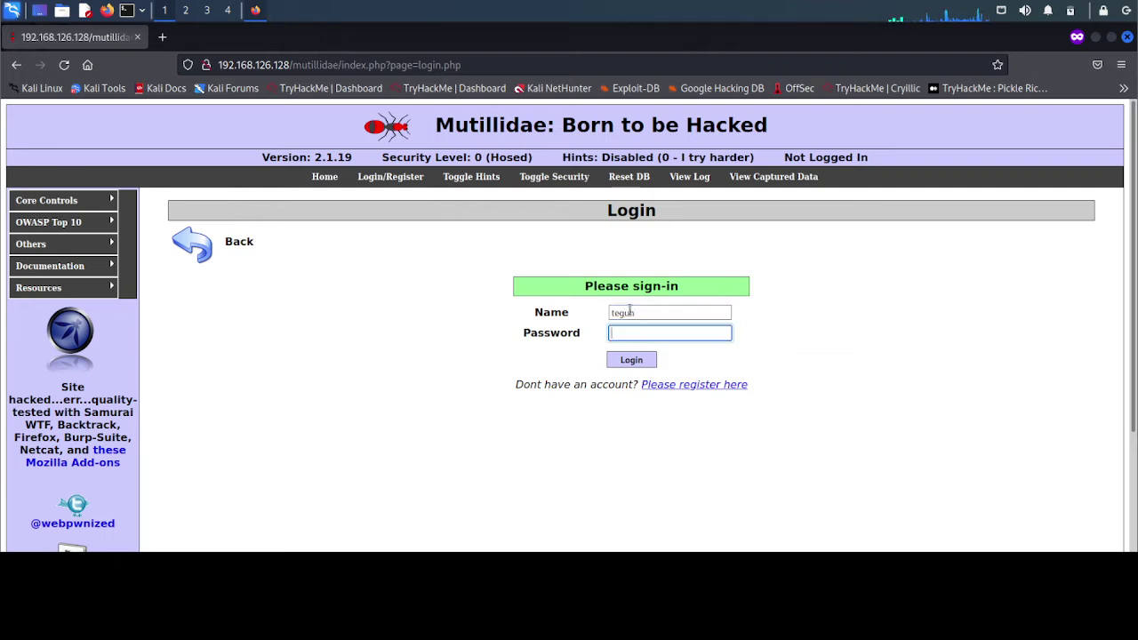
{"action": "type", "text": "12"}
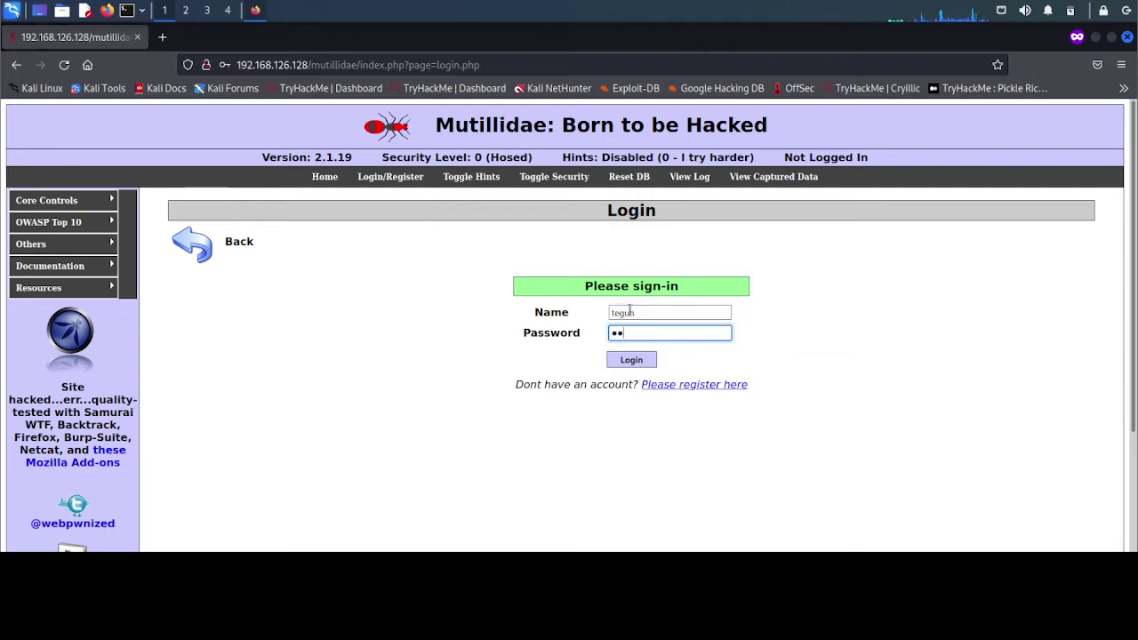
{"action": "type", "text": "3"}
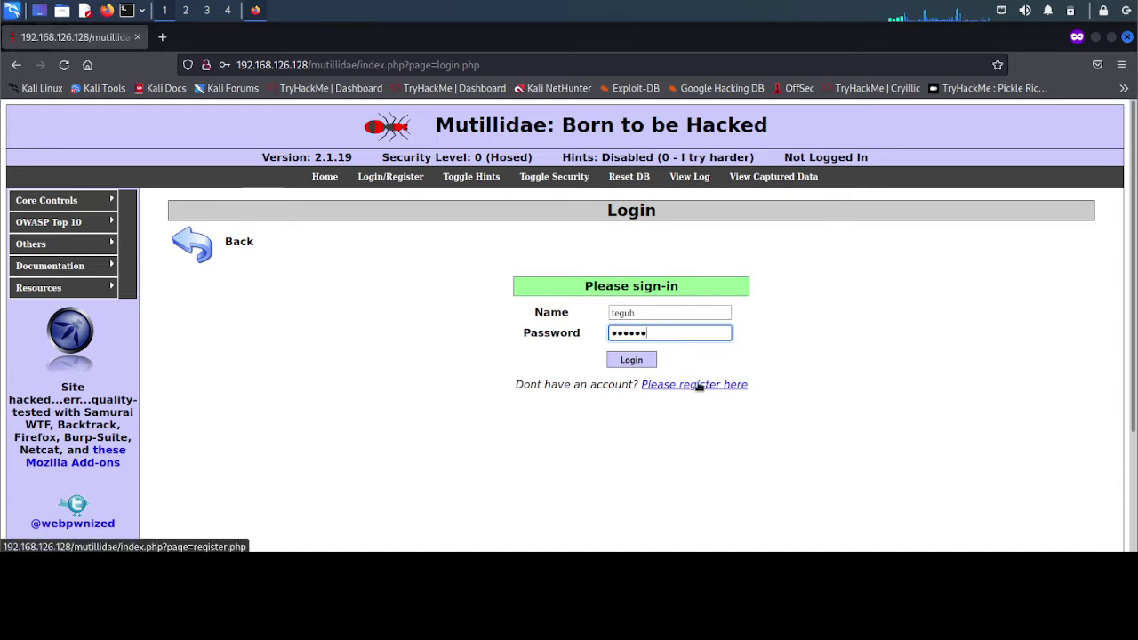
{"action": "left_click", "coordinate": [637, 366]}
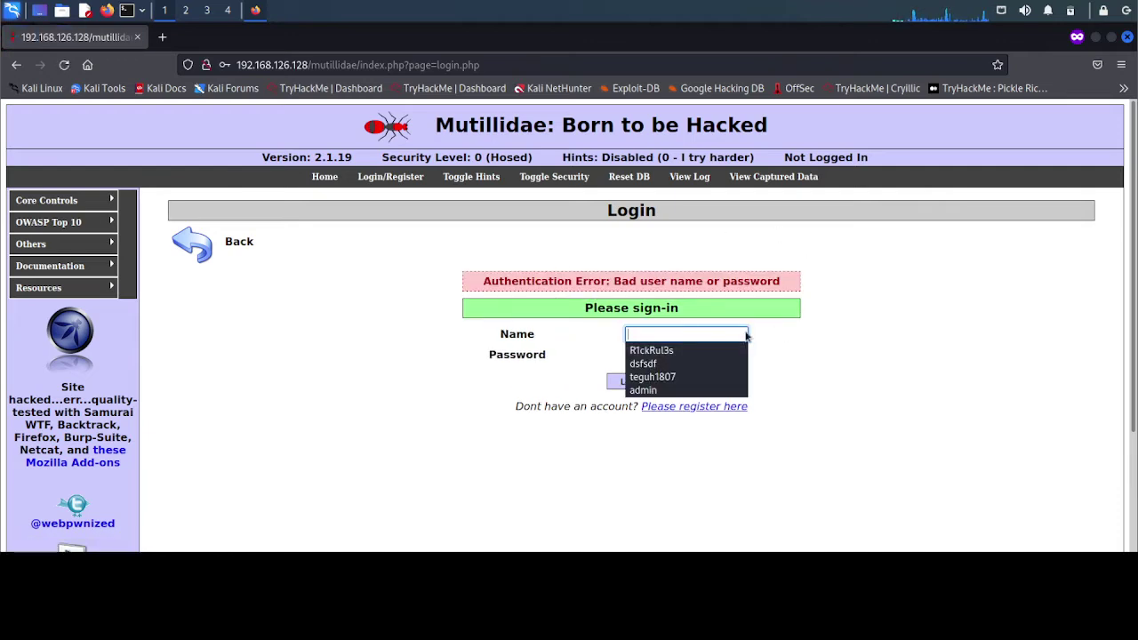
{"action": "left_click_drag", "start_coordinate": [487, 283], "coordinate": [706, 294]}
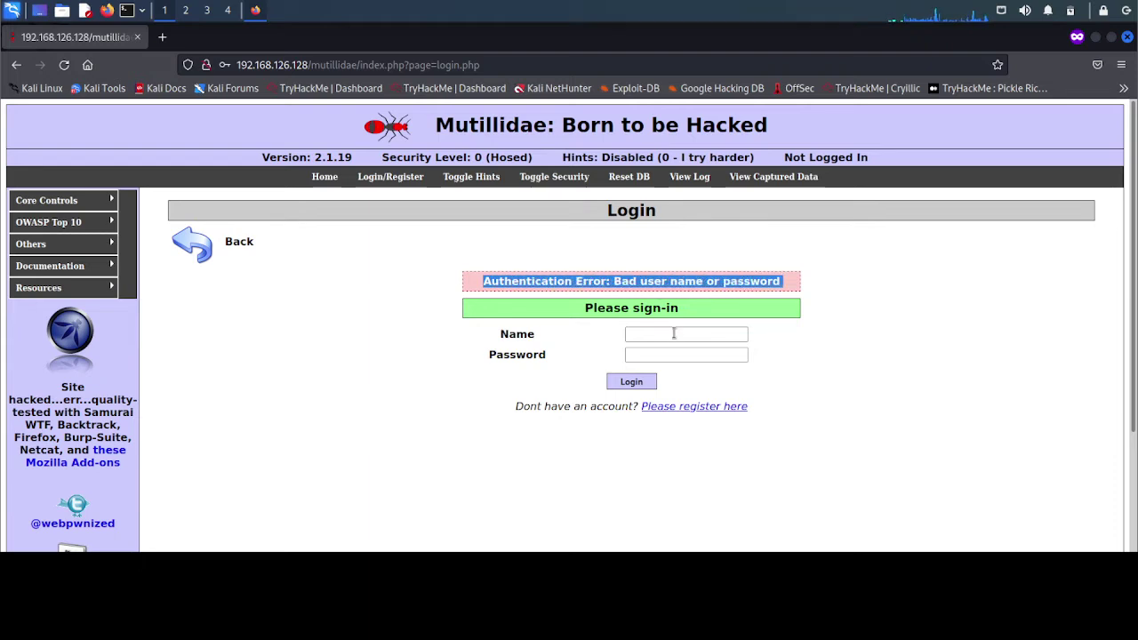
Step: On the registration page, enter the new account's username and password
{"action": "left_click", "coordinate": [714, 412]}
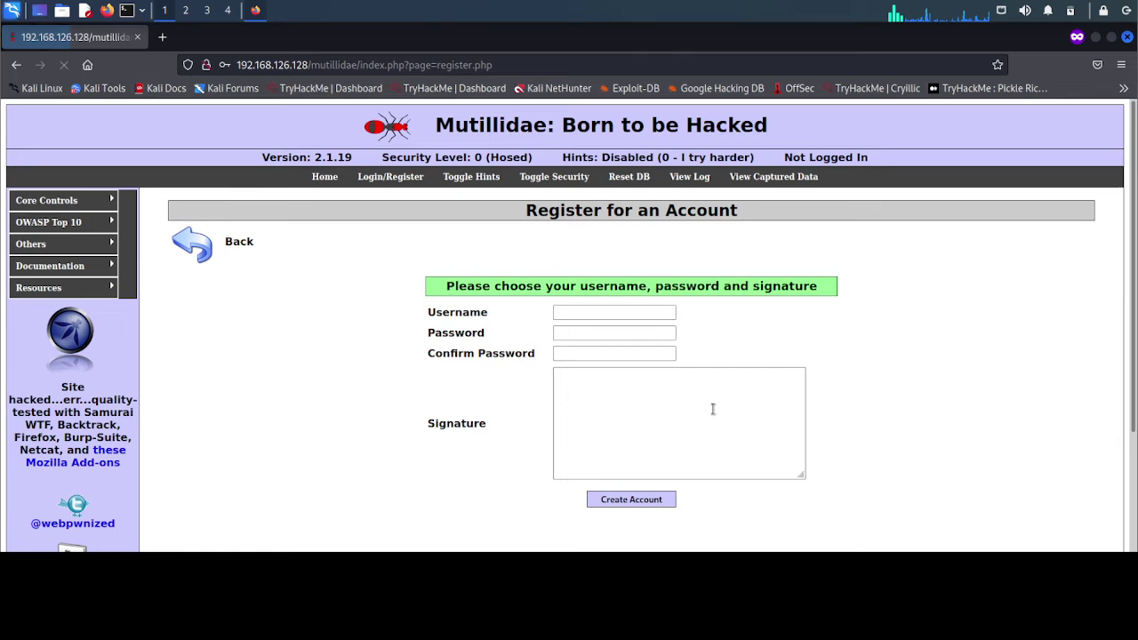
{"action": "left_click", "coordinate": [635, 315]}
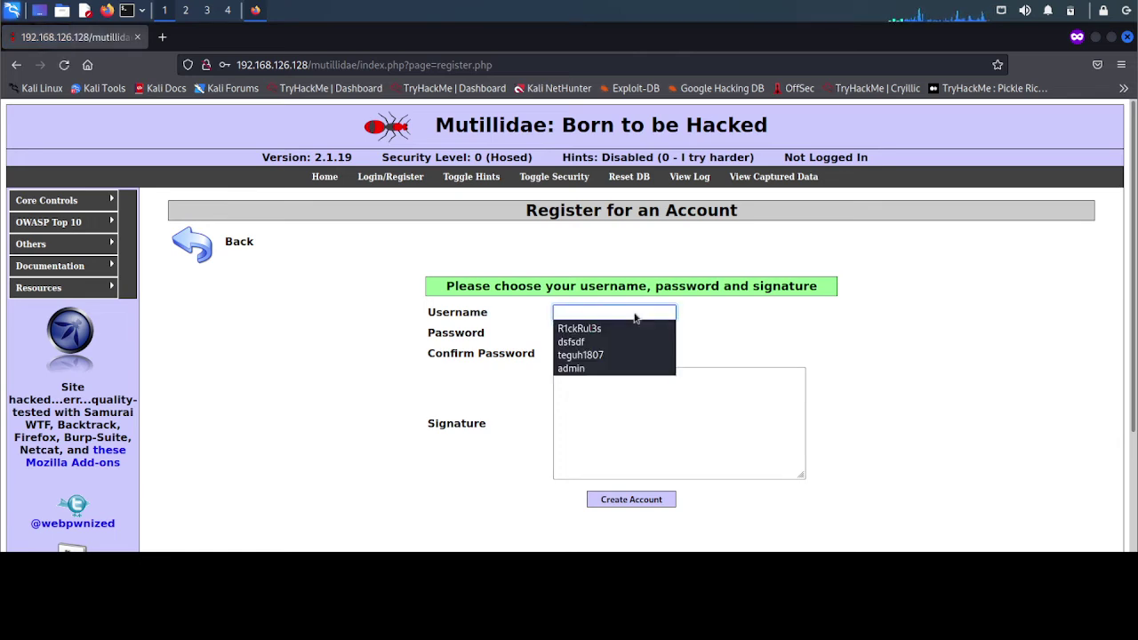
{"action": "key", "text": "Tab"}
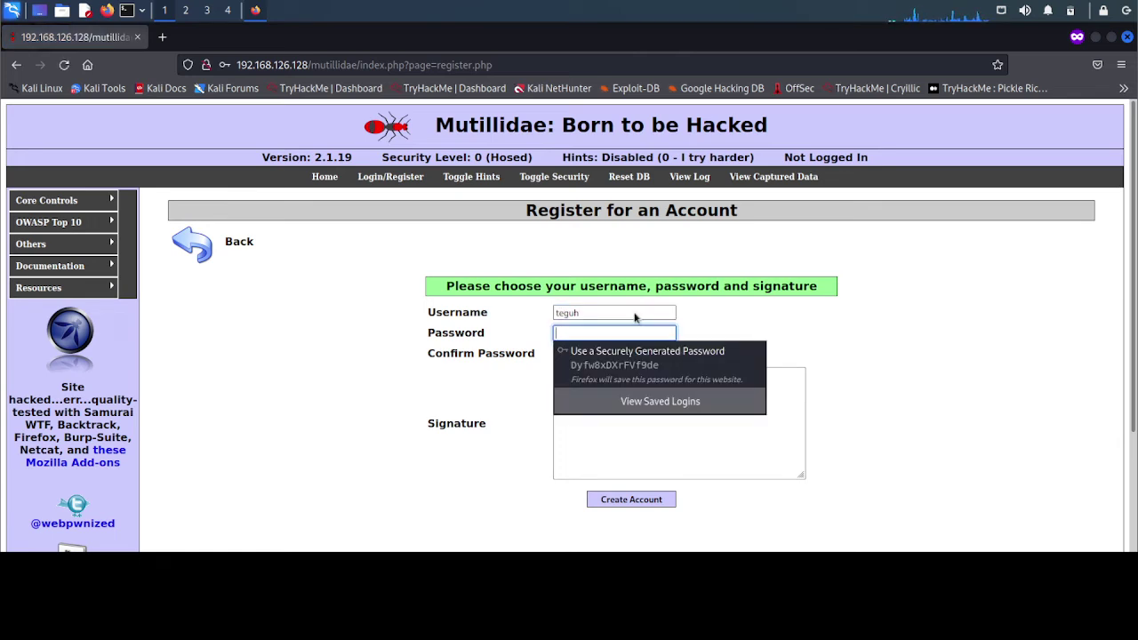
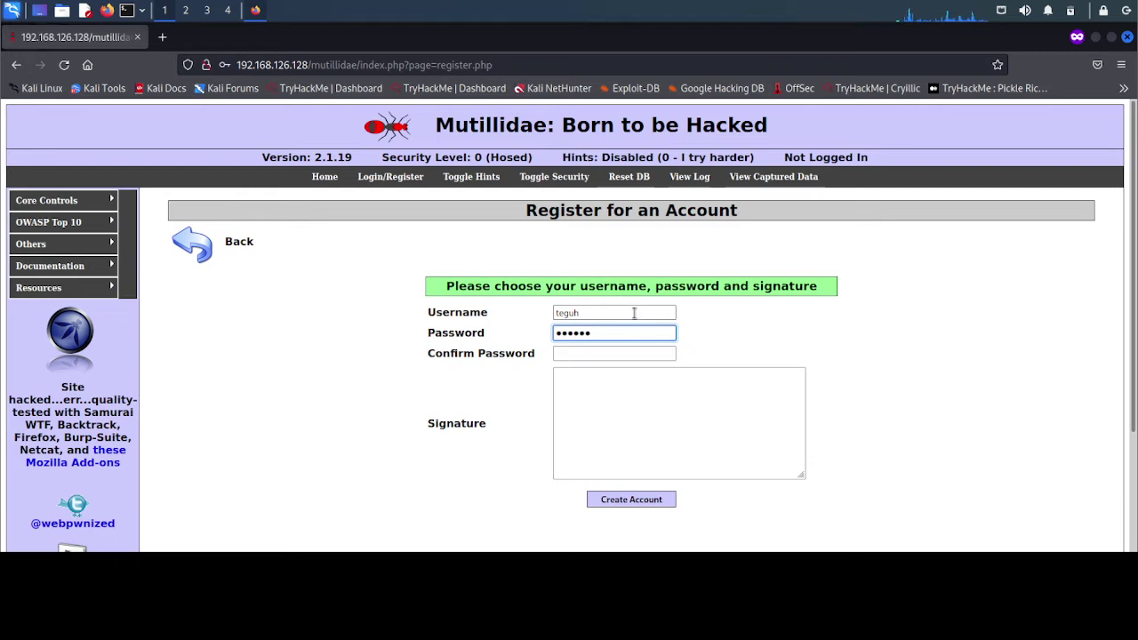
{"action": "key", "text": "BackSpace"}
{"action": "key", "text": "BackSpace"}
{"action": "key", "text": "BackSpace"}
{"action": "key", "text": "BackSpace"}
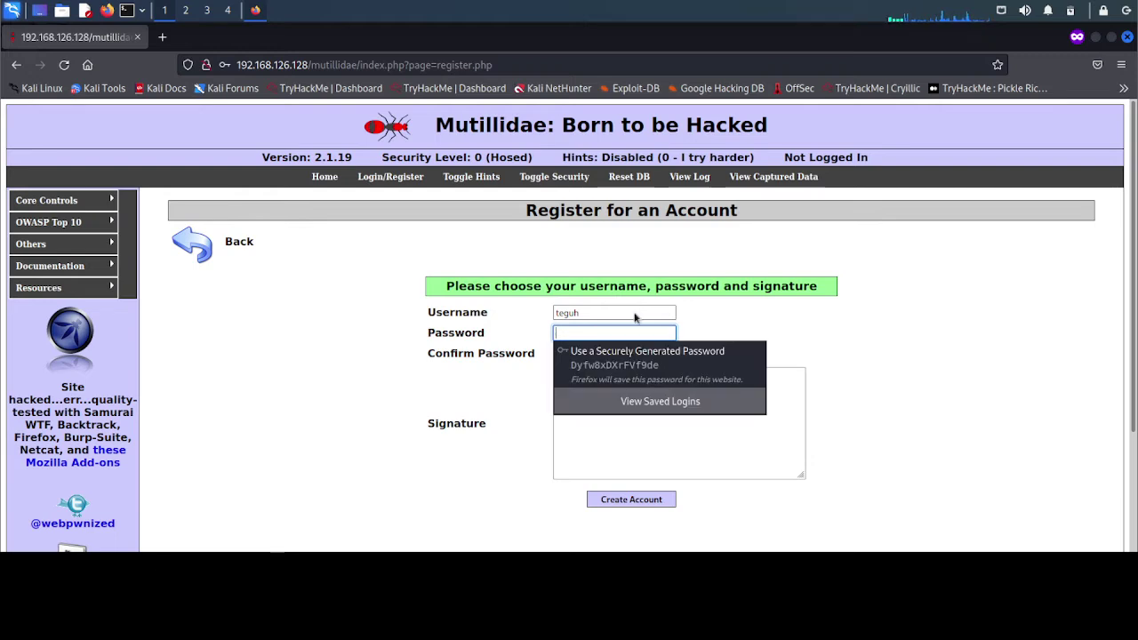
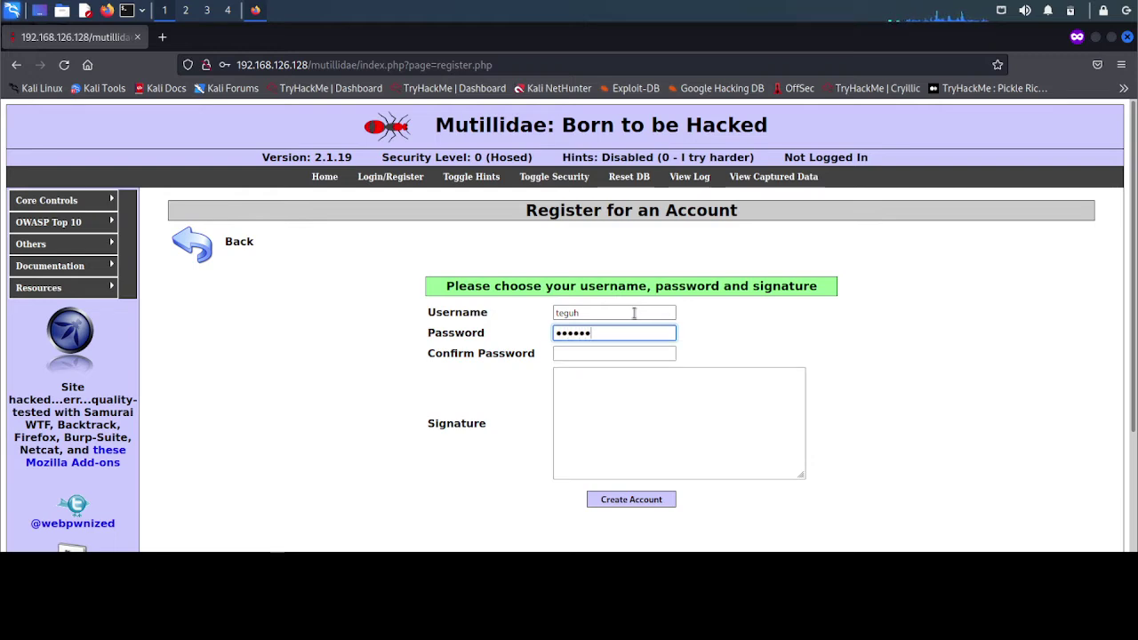
Step: Confirm the password, add a signature, and create the account, highlighting the '1 rows inserted' message
{"action": "key", "text": "Tab"}
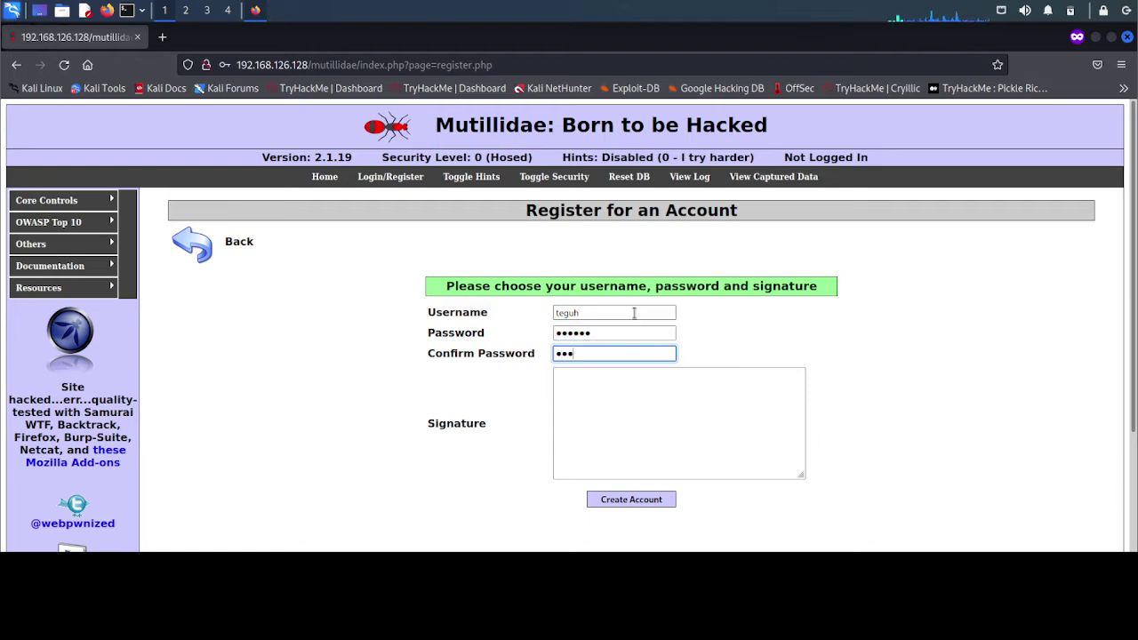
{"action": "key", "text": "Tab"}
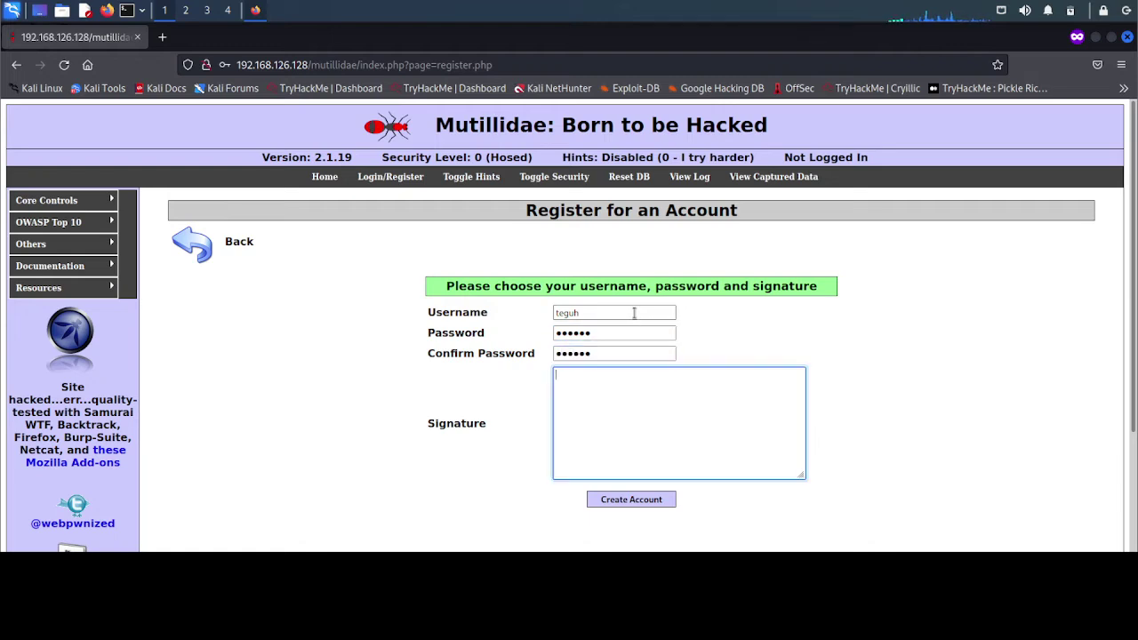
{"action": "left_click", "coordinate": [630, 499]}
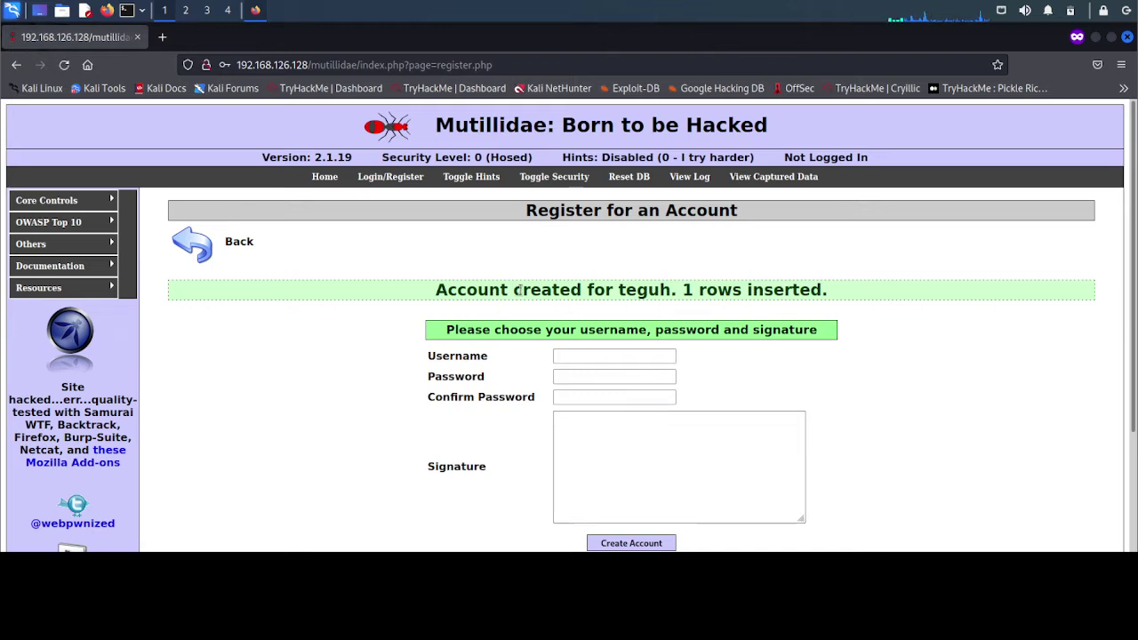
{"action": "left_click_drag", "start_coordinate": [436, 291], "coordinate": [816, 302]}
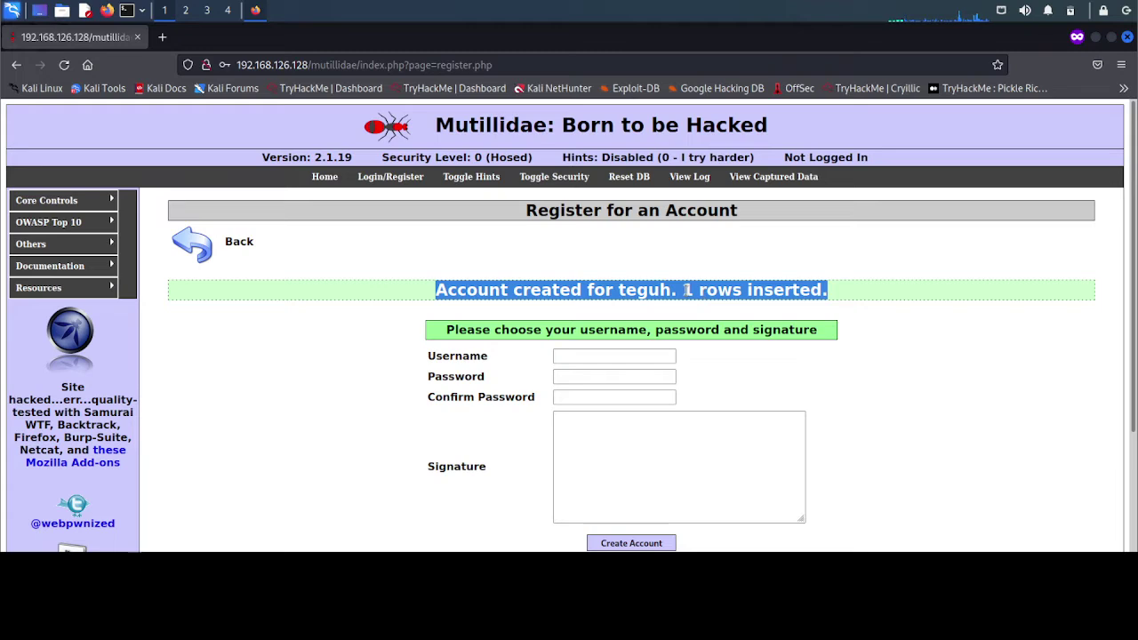
{"action": "mouse_move", "coordinate": [607, 292]}
{"action": "left_mouse_down"}
{"action": "mouse_move", "coordinate": [803, 289]}
{"action": "mouse_move", "coordinate": [761, 289]}
{"action": "left_mouse_up"}
Step: Sign in with the new account's username and password and check the logged-in user header
{"action": "left_click", "coordinate": [733, 266]}
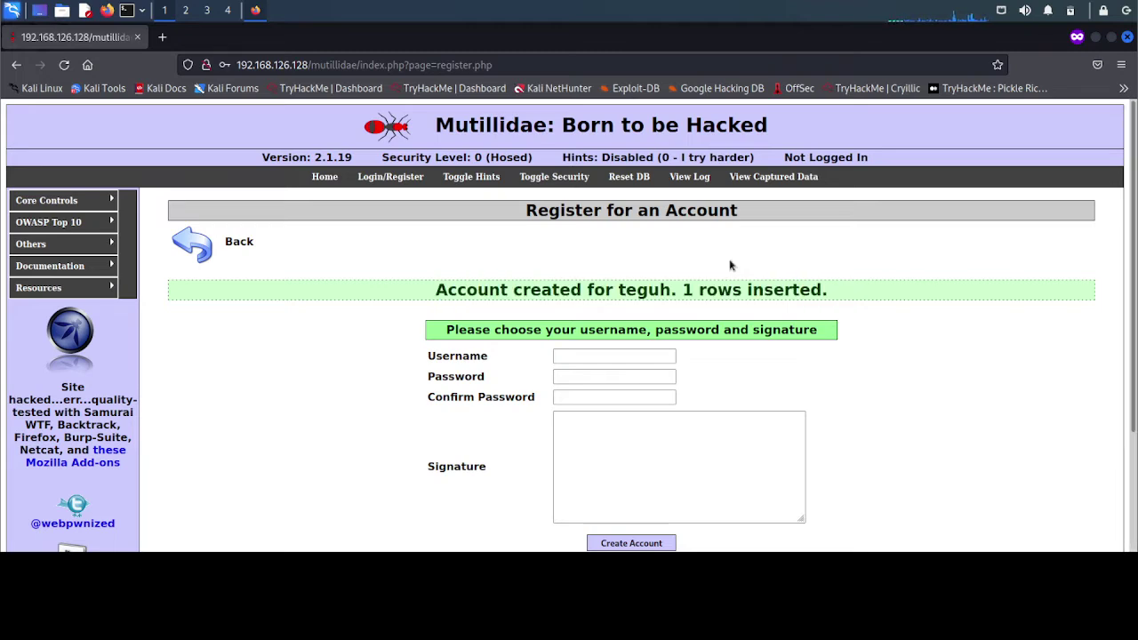
{"action": "left_click", "coordinate": [396, 180]}
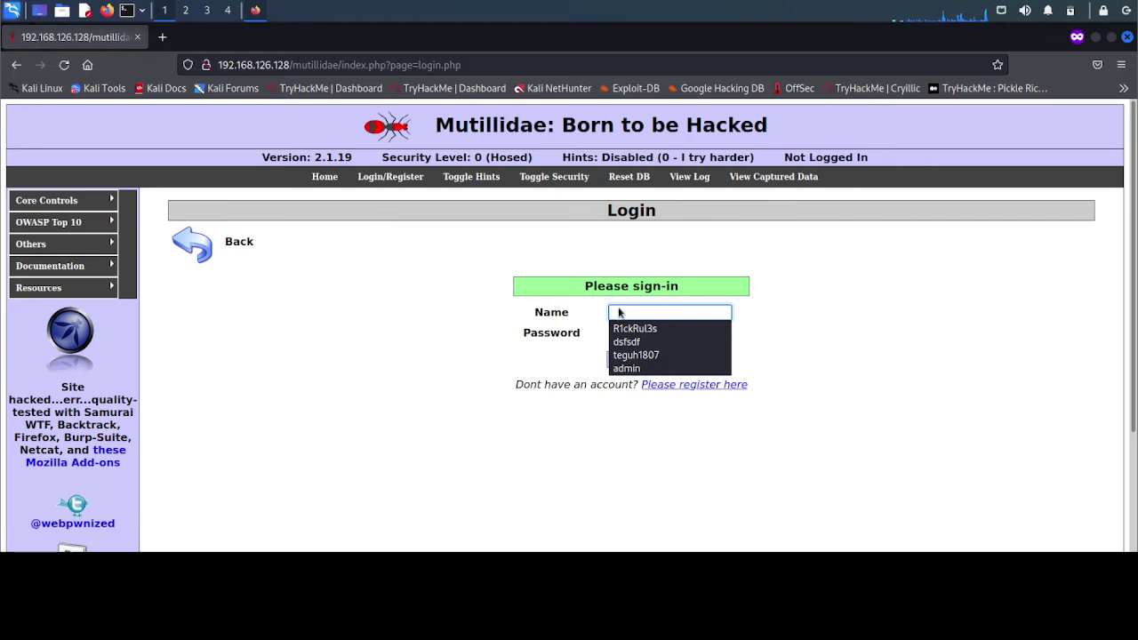
{"action": "key", "text": "Tab"}
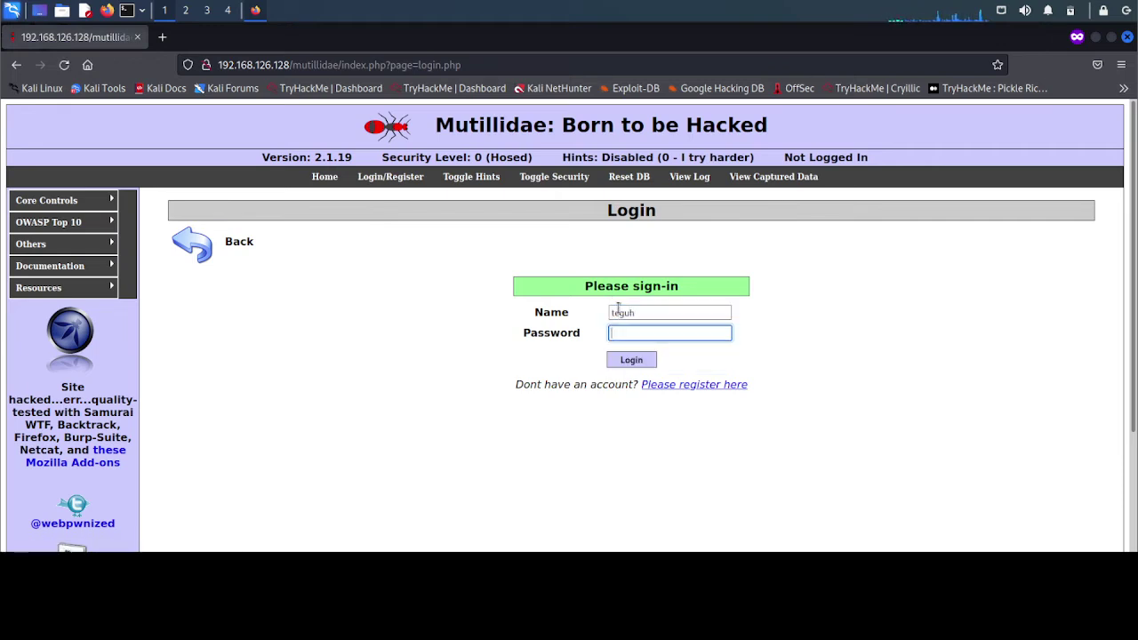
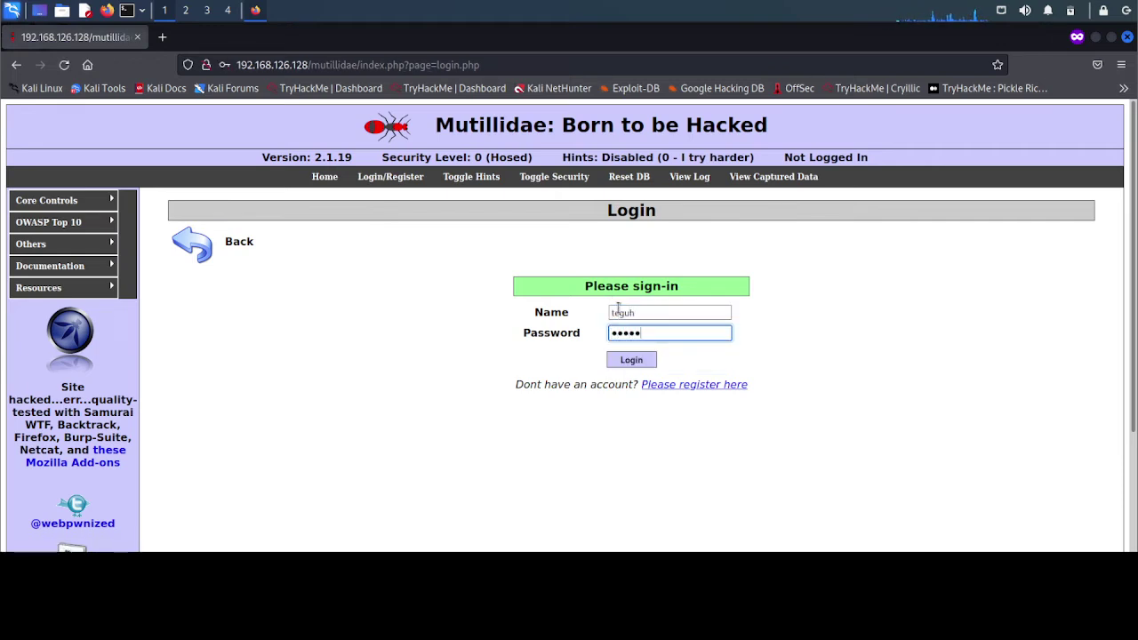
{"action": "key", "text": "Return"}
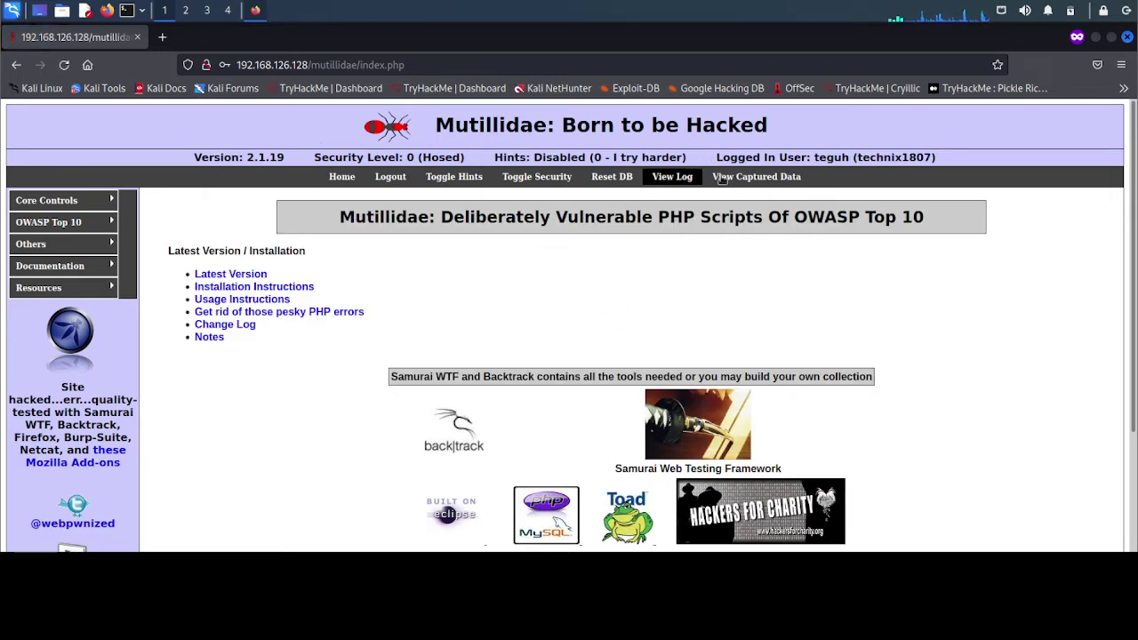
{"action": "left_click_drag", "start_coordinate": [718, 157], "coordinate": [922, 170]}
{"action": "left_click", "coordinate": [892, 157]}
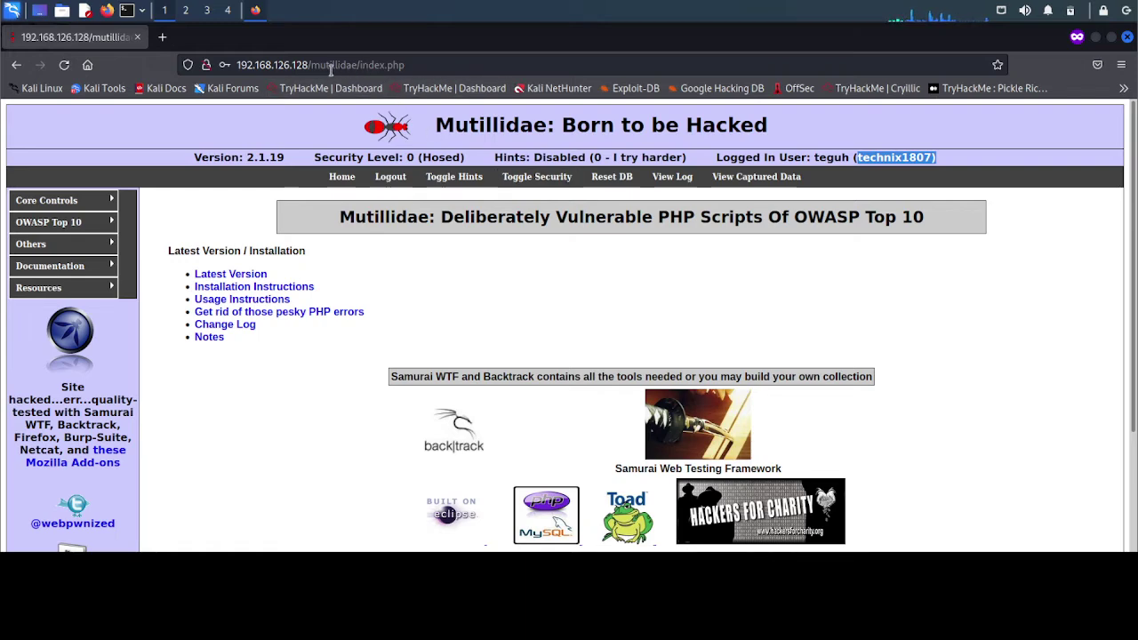
Step: Log out of Mutillidae and place a blank Mousepad window at the bottom centre
{"action": "left_click", "coordinate": [388, 177]}
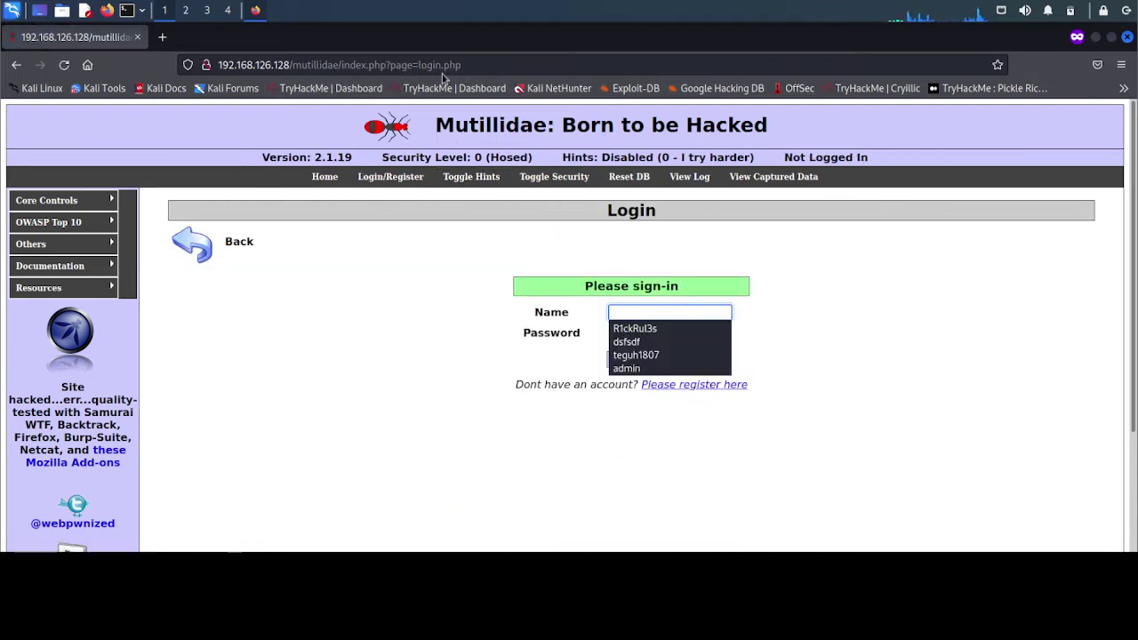
{"action": "left_click", "coordinate": [431, 325]}
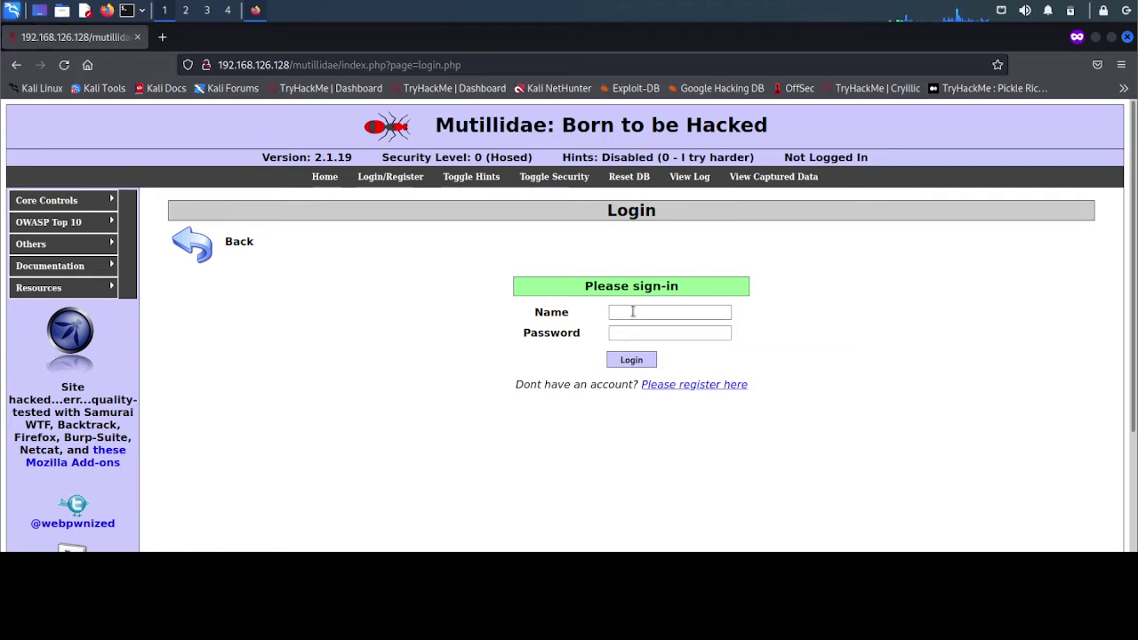
{"action": "left_click", "coordinate": [84, 10]}
{"action": "mouse_move", "coordinate": [278, 35]}
{"action": "left_mouse_down"}
{"action": "mouse_move", "coordinate": [348, 163]}
{"action": "mouse_move", "coordinate": [631, 479]}
{"action": "mouse_move", "coordinate": [660, 449]}
{"action": "left_mouse_up"}
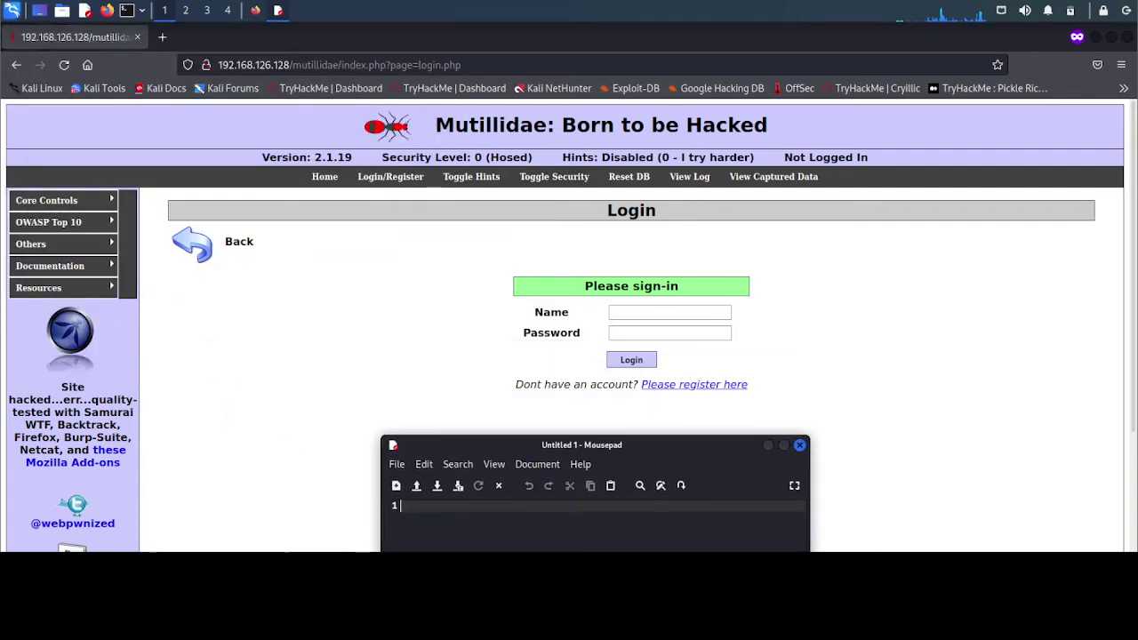
Step: Submit the login with the username and a single quote (') from Mousepad as the password
{"action": "left_click", "coordinate": [646, 312]}
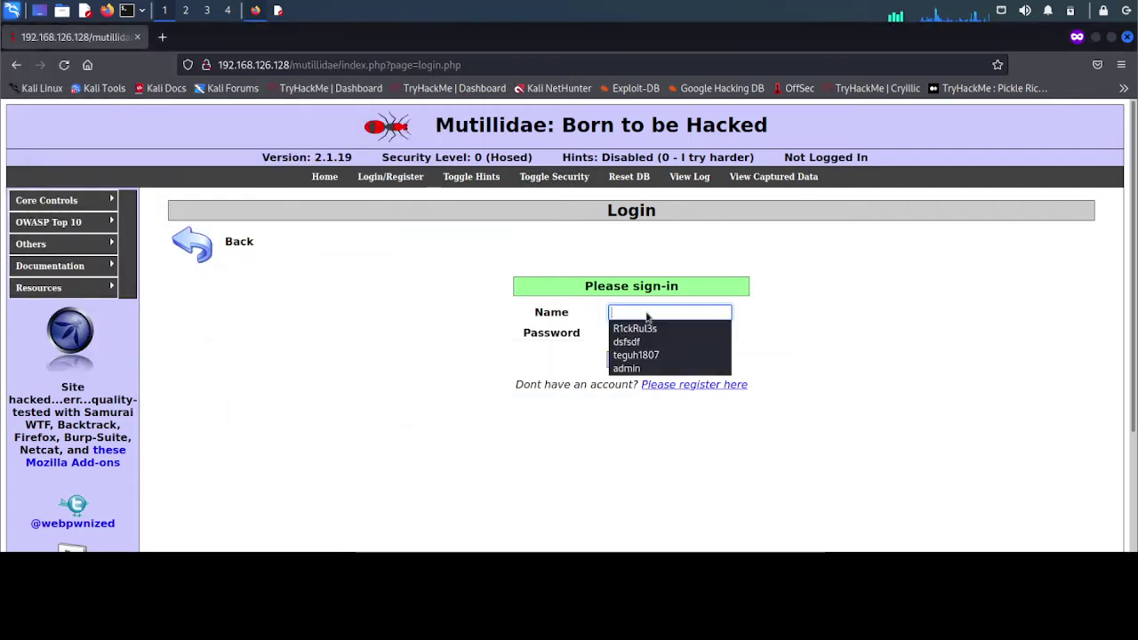
{"action": "type", "text": "teguh"}
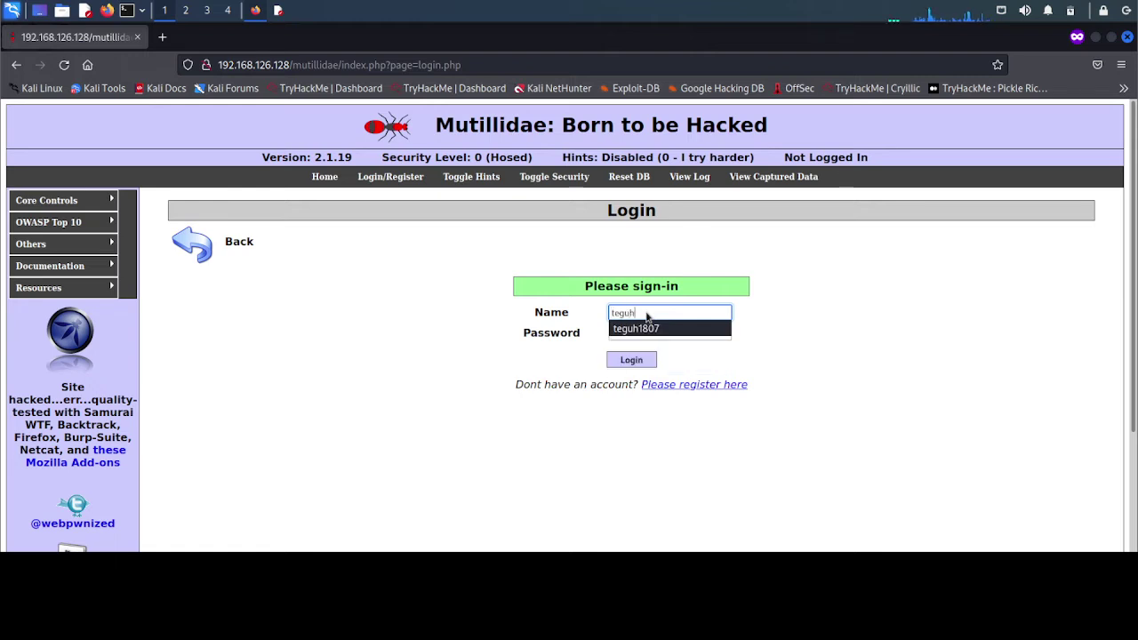
{"action": "key", "text": "Tab"}
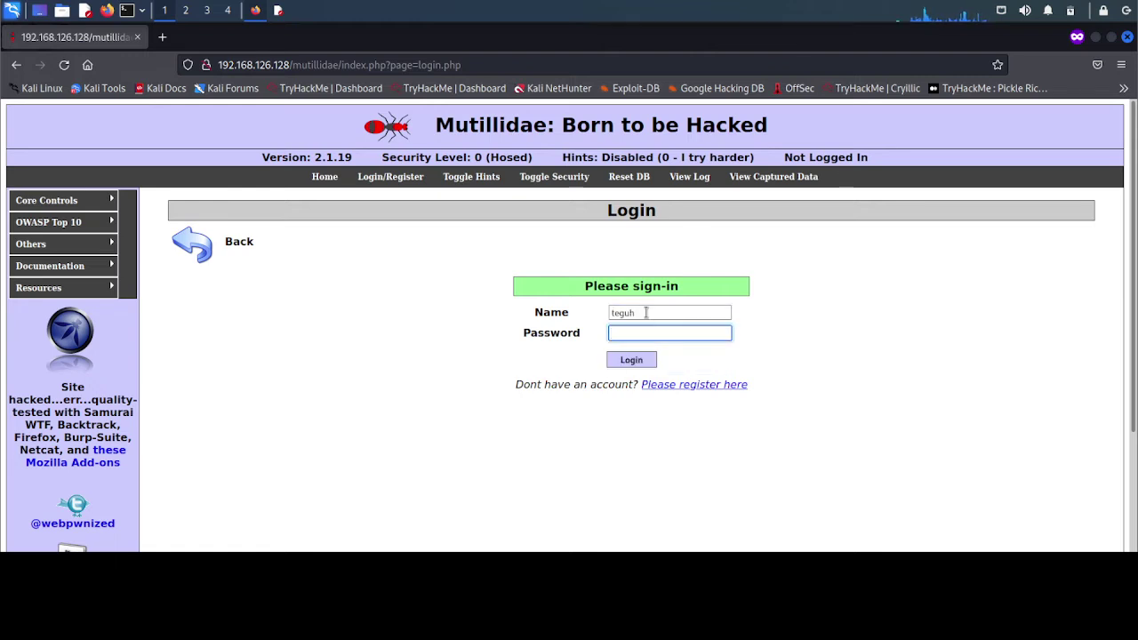
{"action": "key", "text": "alt+Tab"}
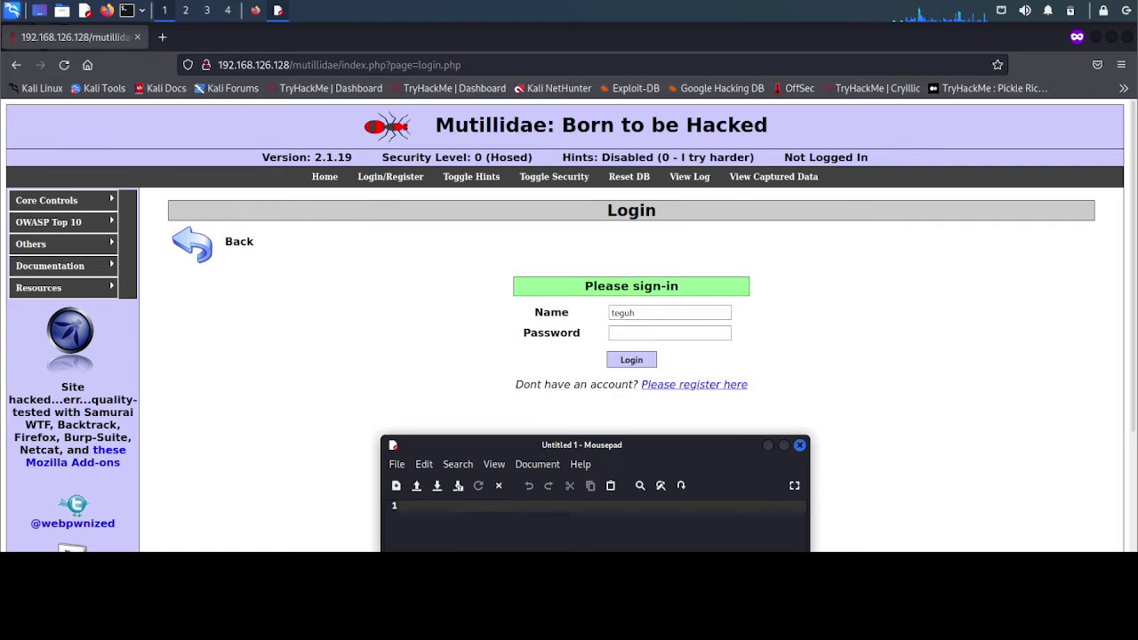
{"action": "type", "text": "'"}
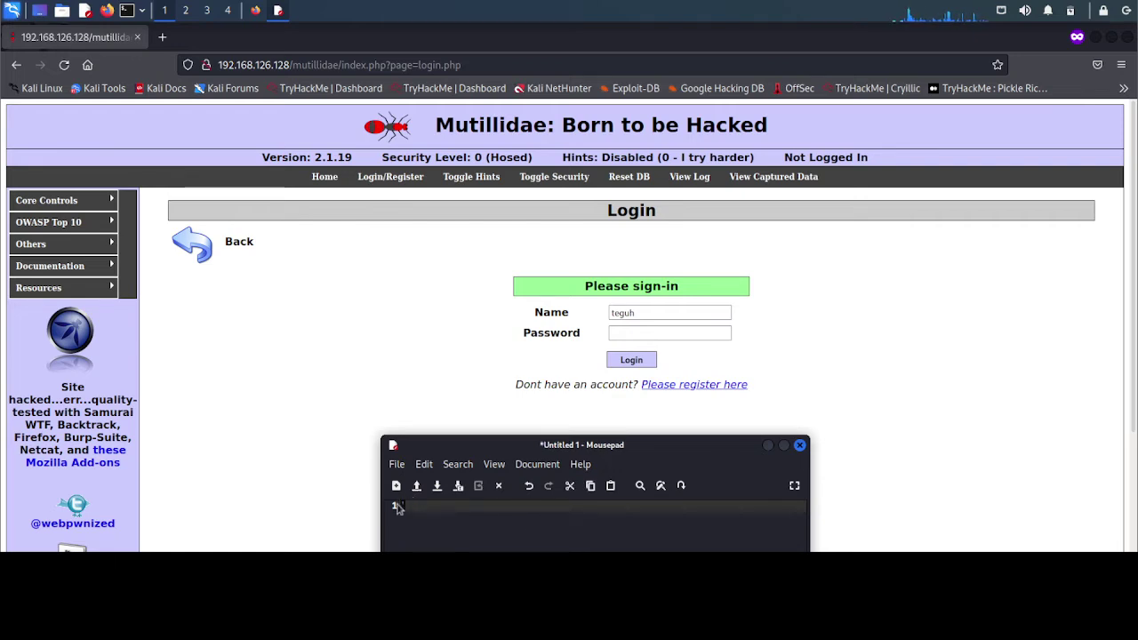
{"action": "left_click_drag", "start_coordinate": [400, 507], "coordinate": [580, 507]}
{"action": "left_click", "coordinate": [665, 331]}
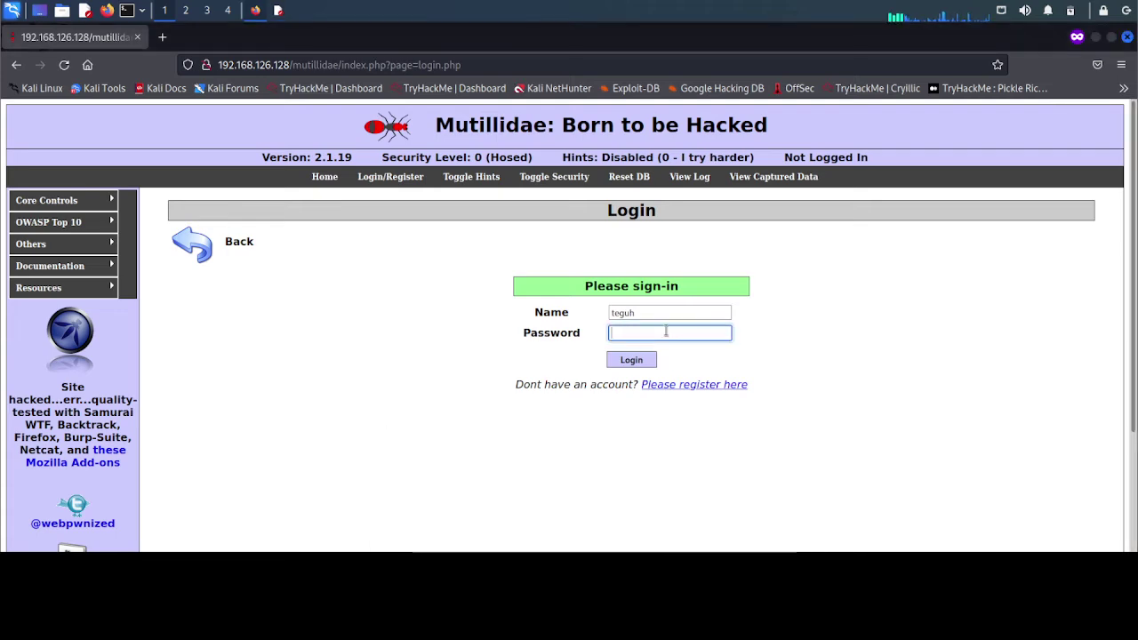
{"action": "key", "text": "ctrl+v"}
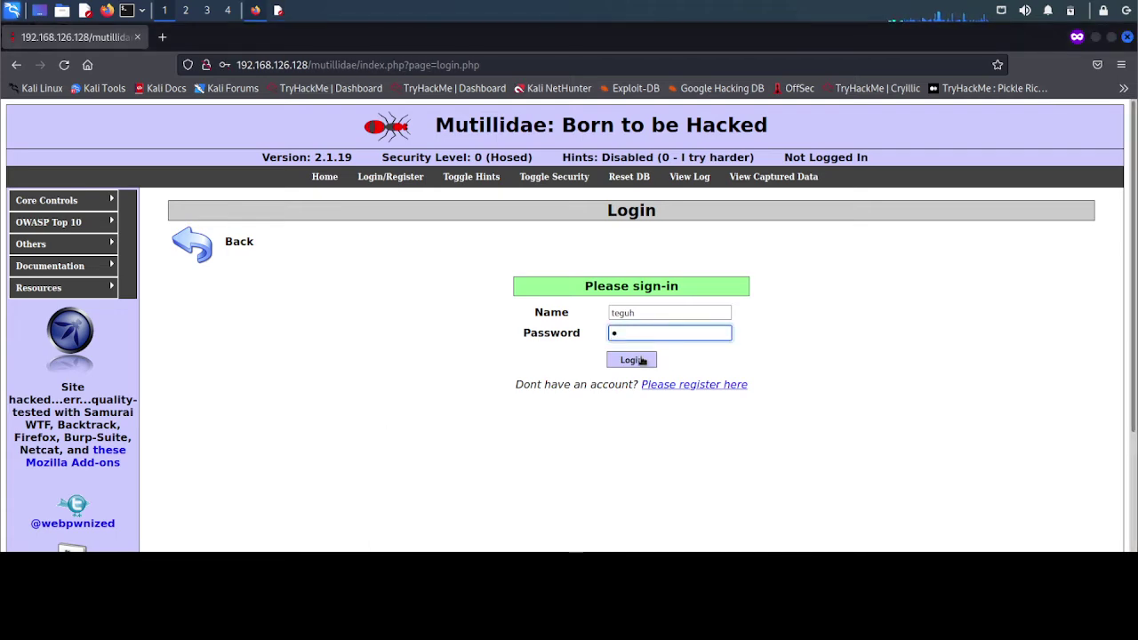
{"action": "left_click", "coordinate": [640, 360]}
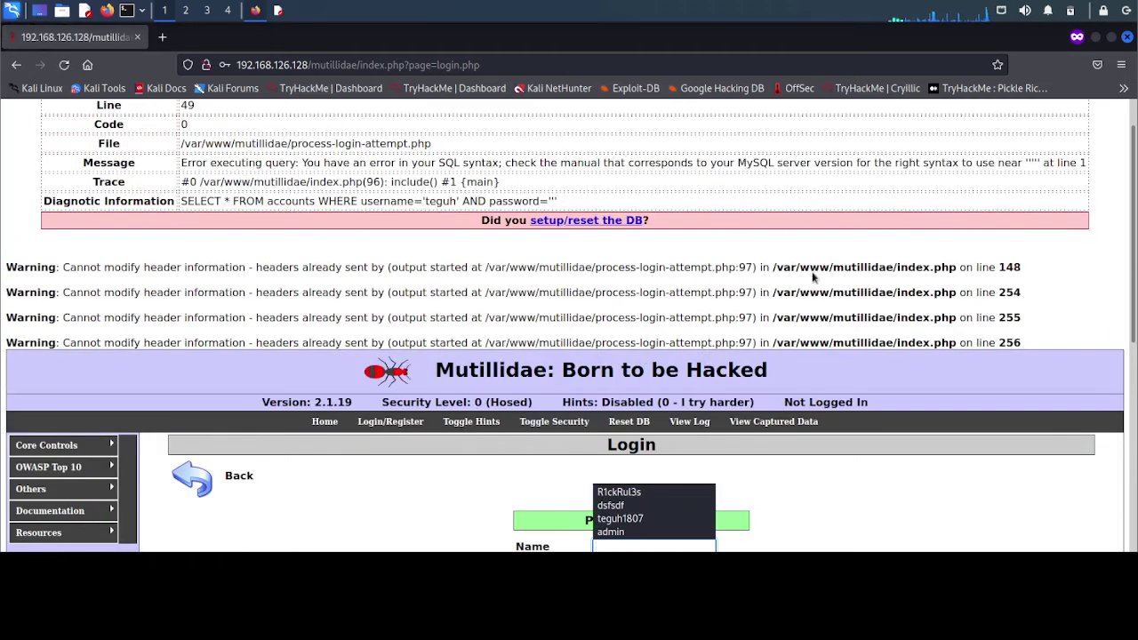
Step: Highlight the failing script's file path and line 1 in the MySQL error message
{"action": "scroll", "coordinate": [902, 289], "scroll_direction": "up", "scroll_amount": 1}
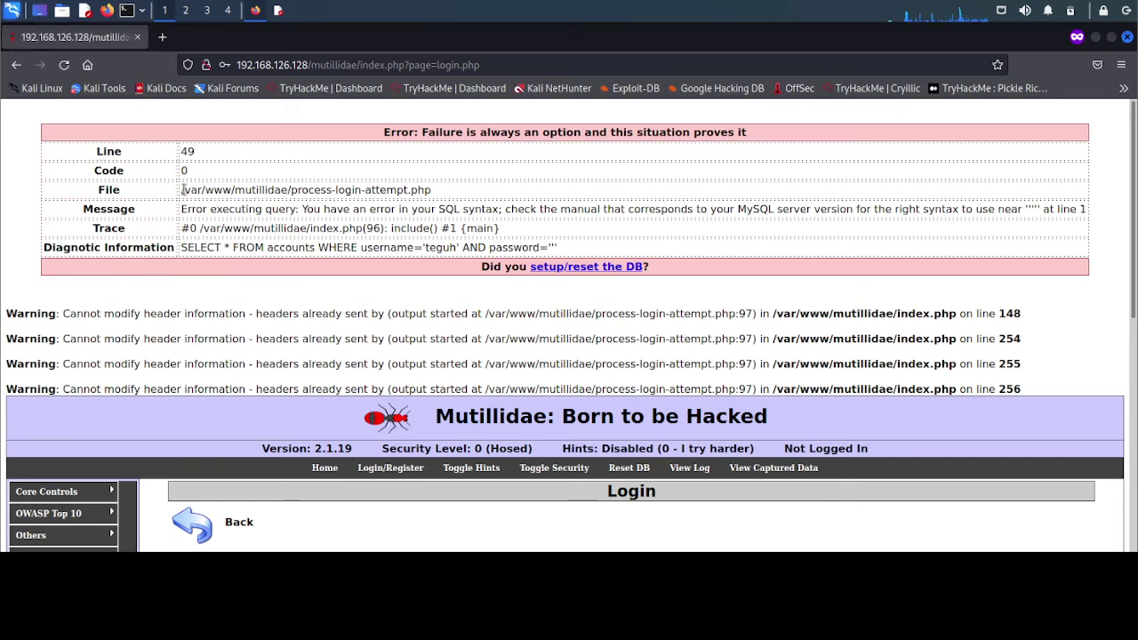
{"action": "left_click_drag", "start_coordinate": [182, 189], "coordinate": [432, 192]}
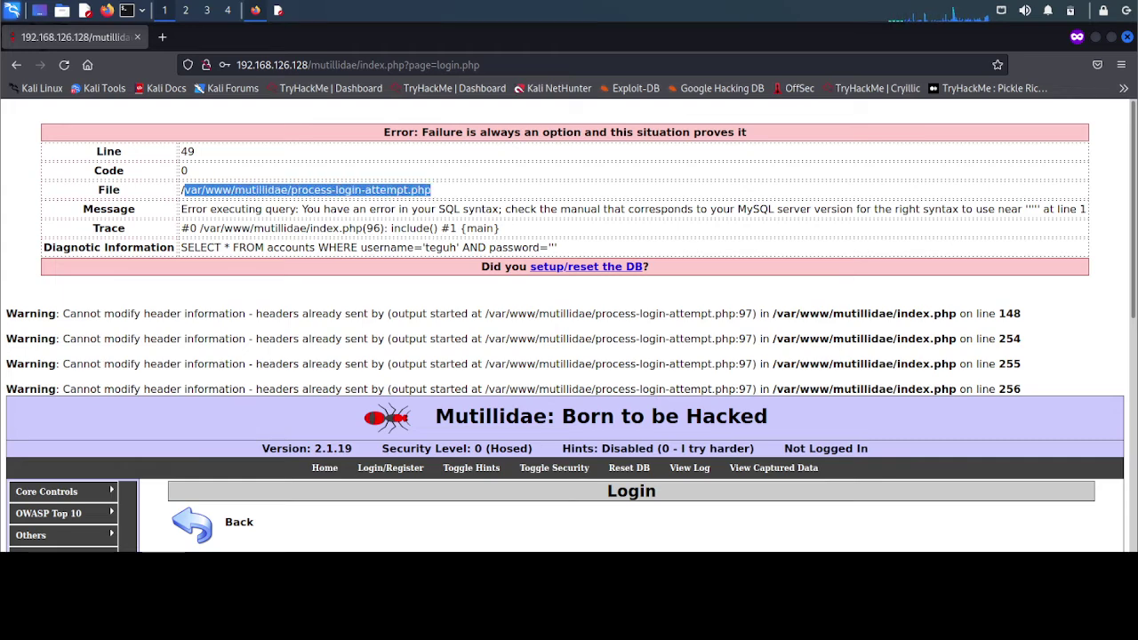
{"action": "left_click", "coordinate": [927, 208]}
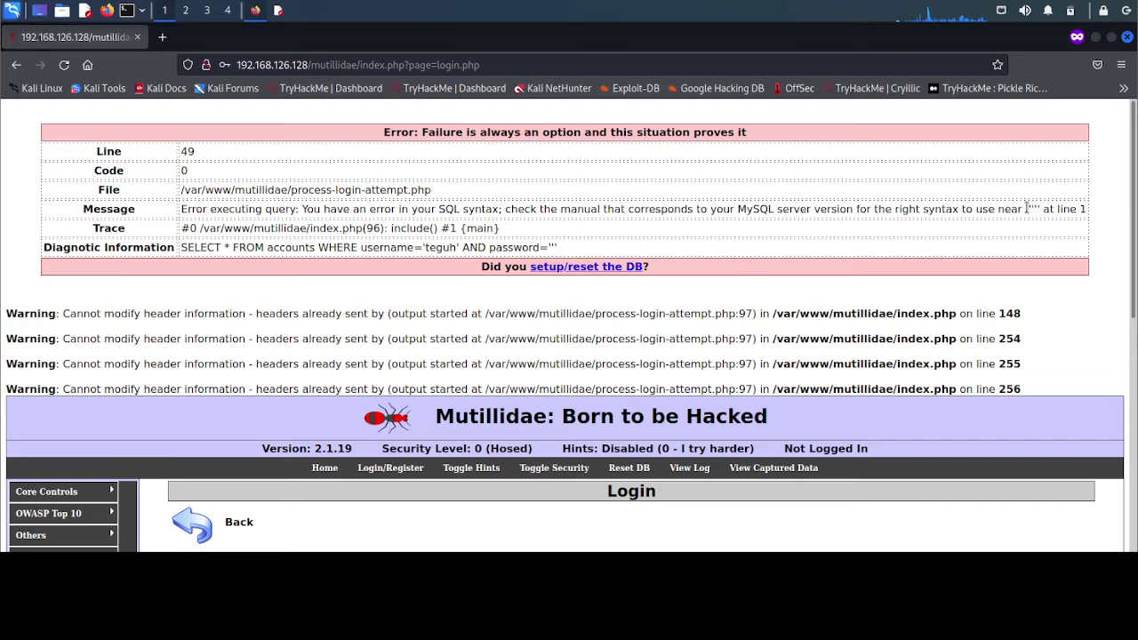
{"action": "left_click_drag", "start_coordinate": [1056, 209], "coordinate": [1087, 212]}
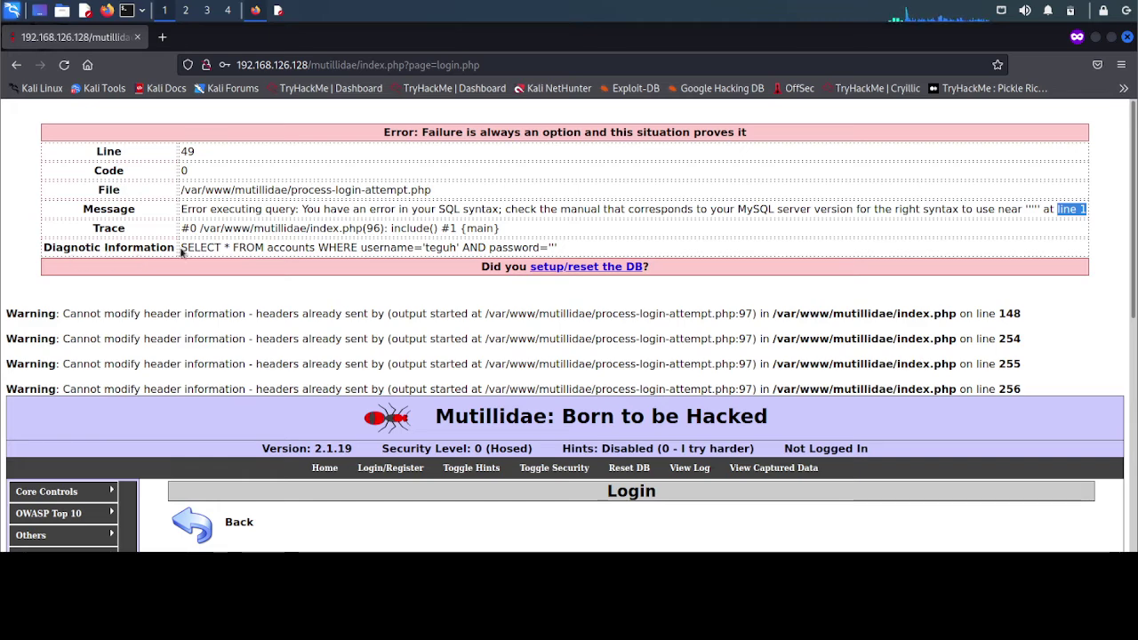
Step: Examine the leaked SELECT query's table, username and stray quote, then select the whole query
{"action": "left_click_drag", "start_coordinate": [180, 247], "coordinate": [227, 249]}
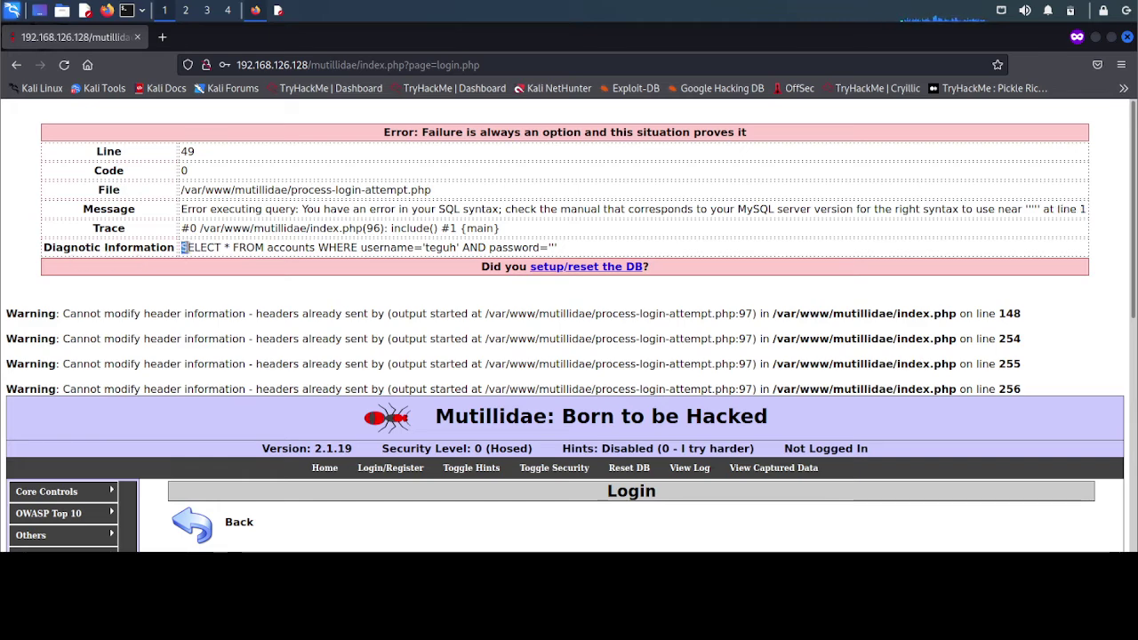
{"action": "left_click", "coordinate": [227, 249]}
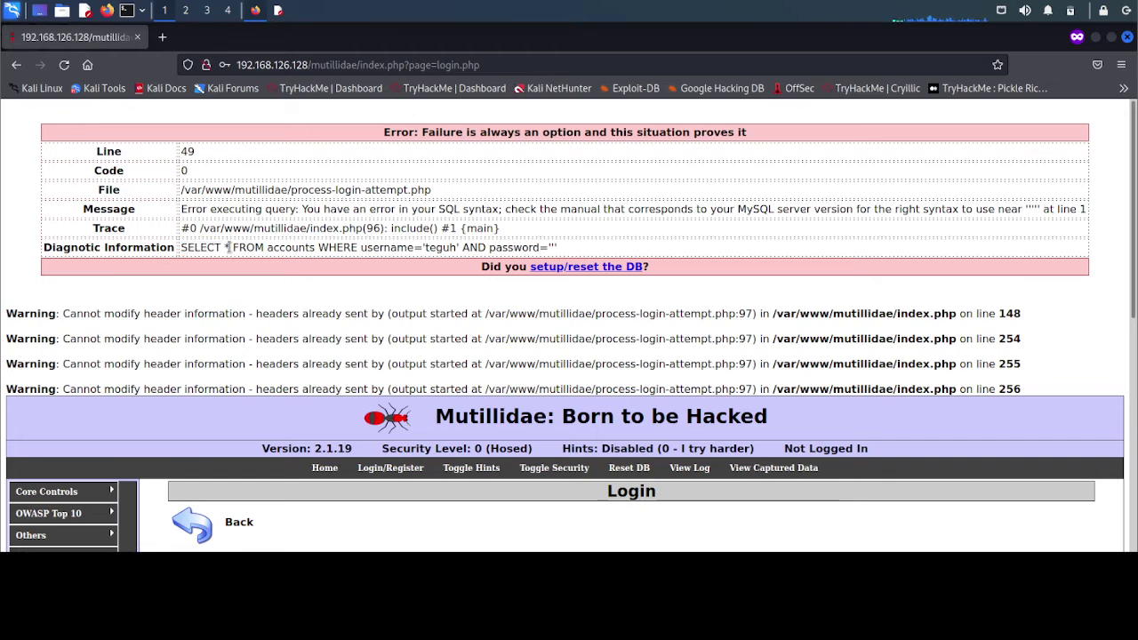
{"action": "left_click_drag", "start_coordinate": [235, 247], "coordinate": [314, 251]}
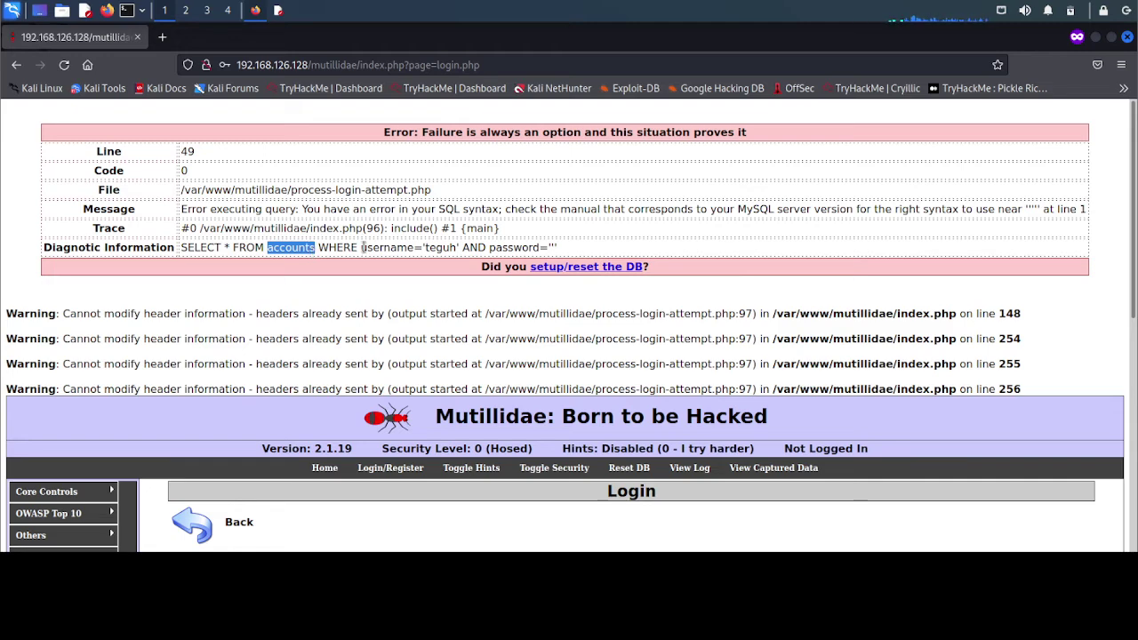
{"action": "left_click_drag", "start_coordinate": [360, 248], "coordinate": [415, 251]}
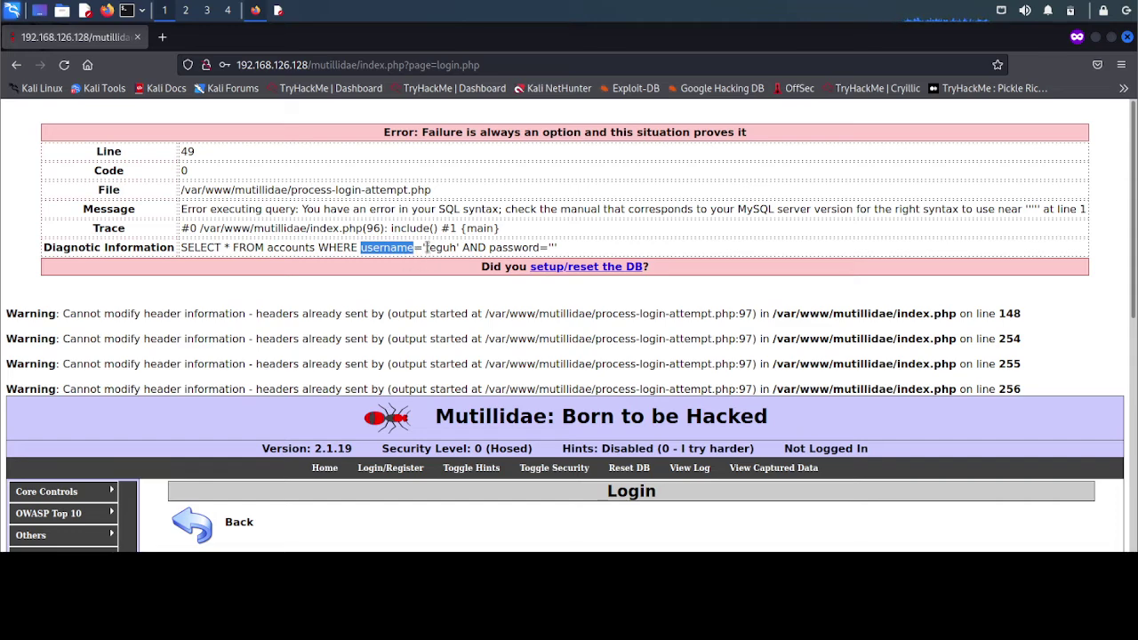
{"action": "left_click_drag", "start_coordinate": [426, 248], "coordinate": [456, 249]}
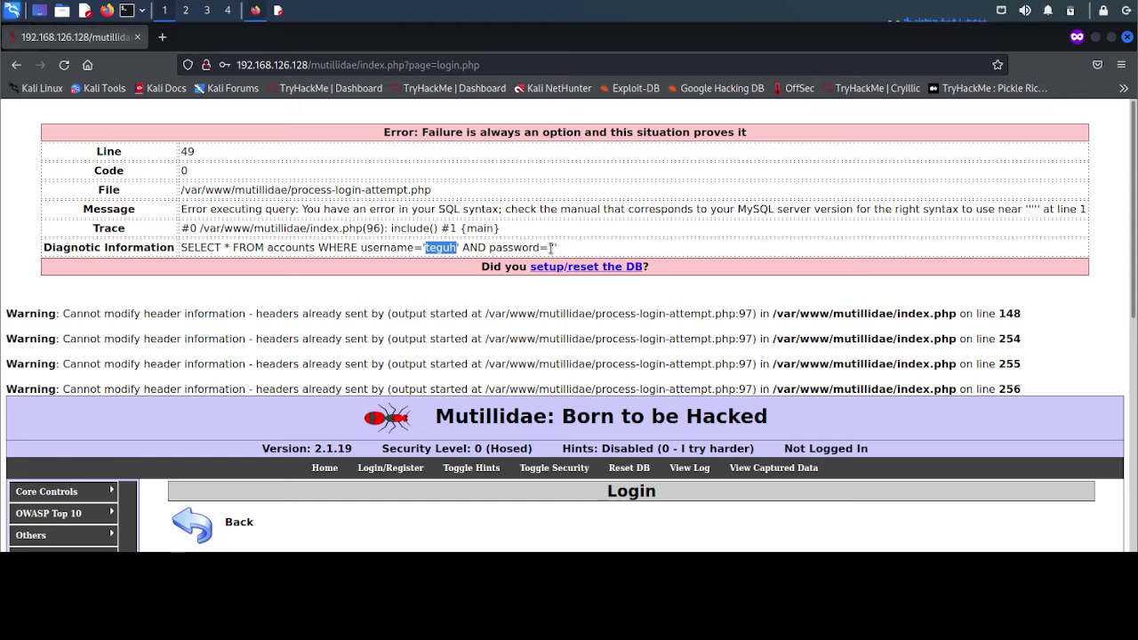
{"action": "left_click_drag", "start_coordinate": [550, 249], "coordinate": [556, 249]}
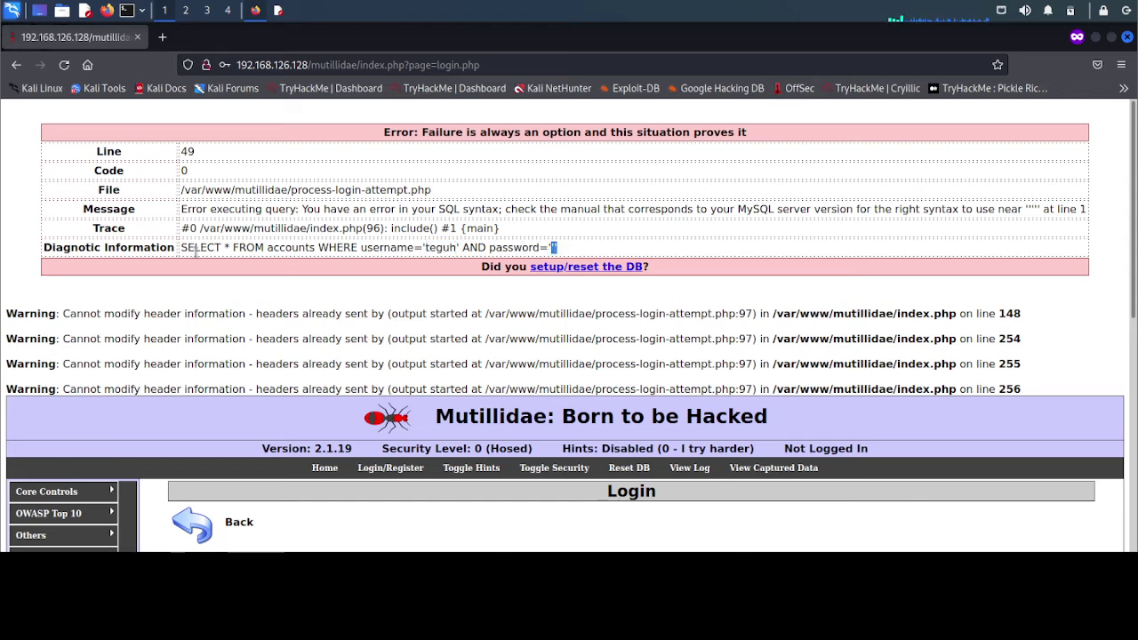
{"action": "left_click", "coordinate": [198, 249]}
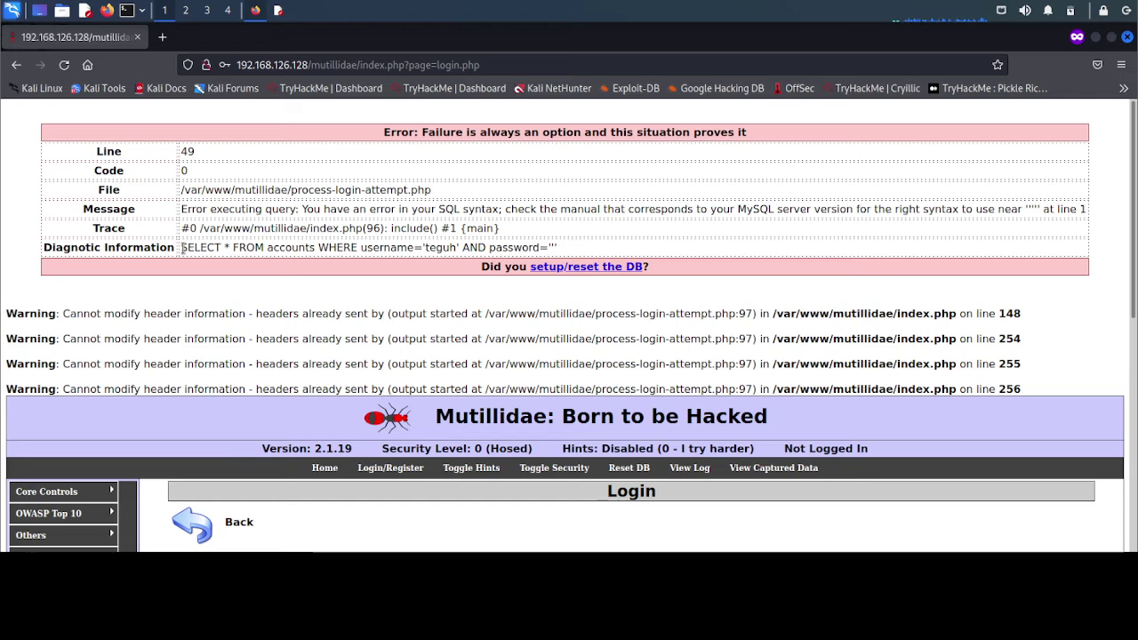
{"action": "left_click_drag", "start_coordinate": [182, 248], "coordinate": [561, 253]}
{"action": "key", "text": "ctrl+c"}
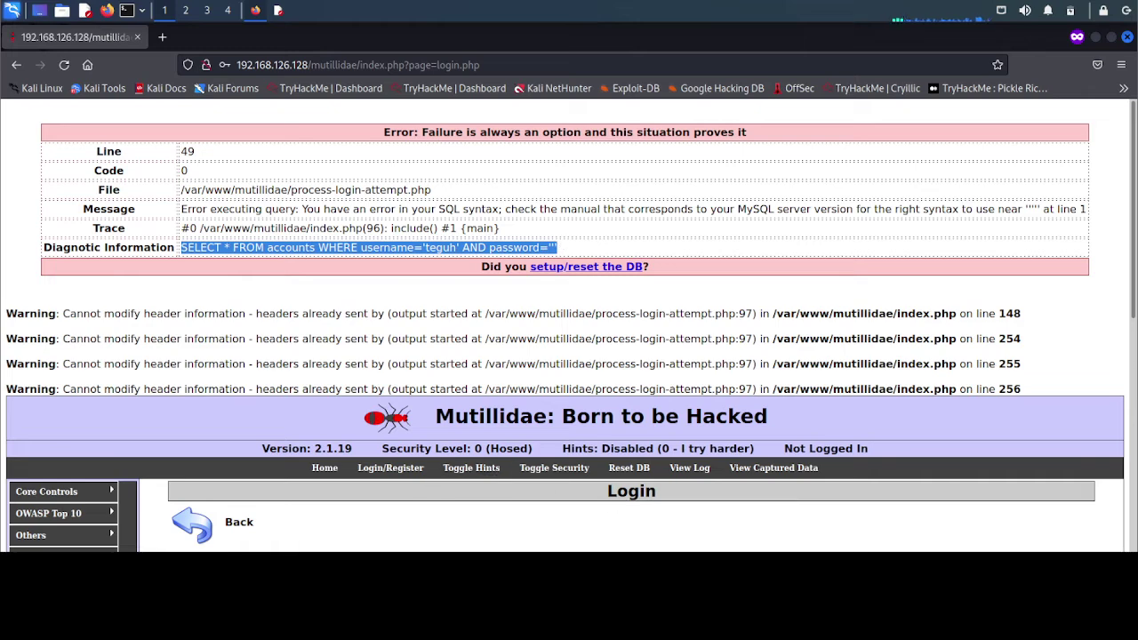
Step: Replace the stray quote in Mousepad with the pasted failing SQL query
{"action": "key", "text": "alt+Tab"}
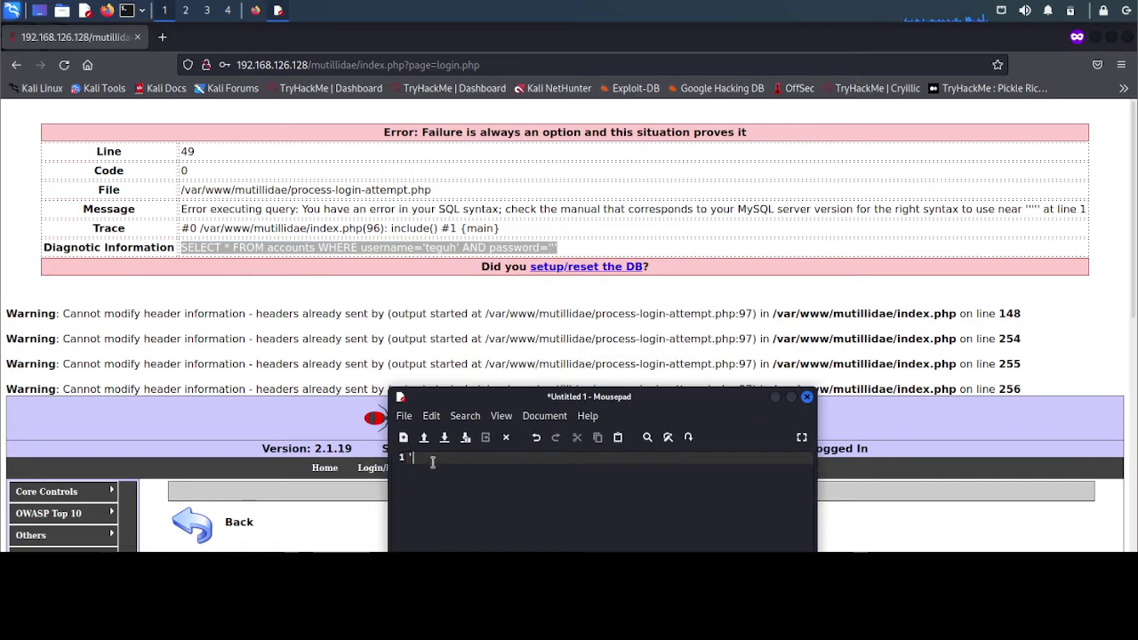
{"action": "key", "text": "BackSpace"}
{"action": "key", "text": "ctrl+v"}
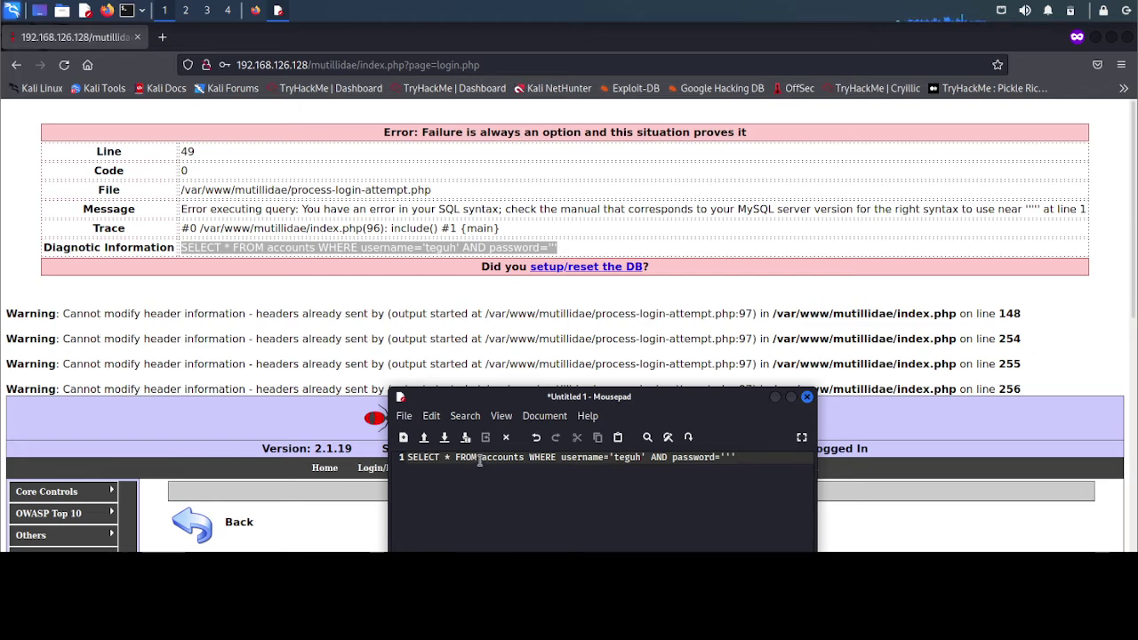
{"action": "left_click_drag", "start_coordinate": [481, 459], "coordinate": [521, 459]}
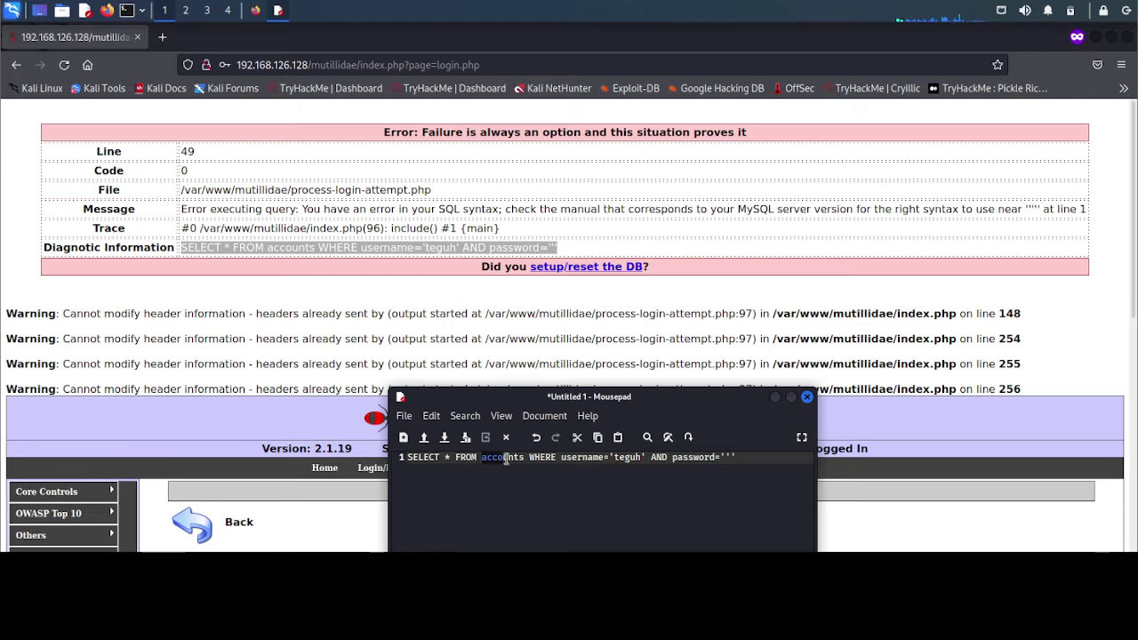
{"action": "left_click", "coordinate": [570, 459]}
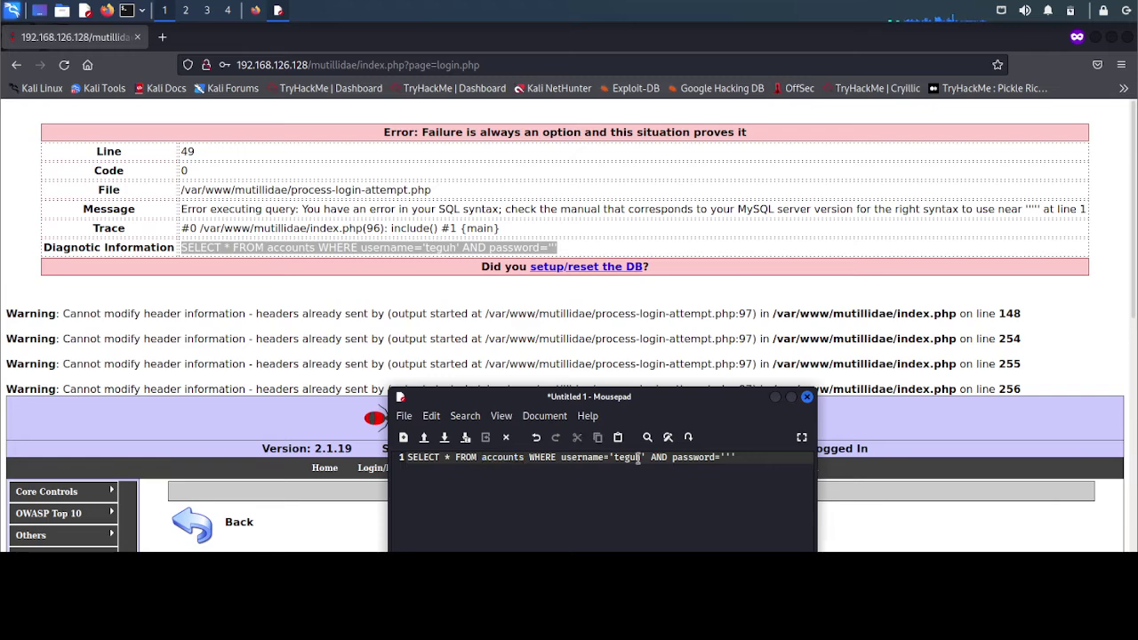
Step: Change the query's empty password to '$PASSWORD' and return to the Mutillidae login form
{"action": "left_click", "coordinate": [682, 459]}
{"action": "left_click", "coordinate": [726, 457]}
{"action": "key", "text": "Delete"}
{"action": "type", "text": "$"}
{"action": "type", "text": "PASSWORD"}
{"action": "left_click", "coordinate": [884, 326]}
{"action": "scroll", "coordinate": [889, 320], "scroll_direction": "down", "scroll_amount": 5}
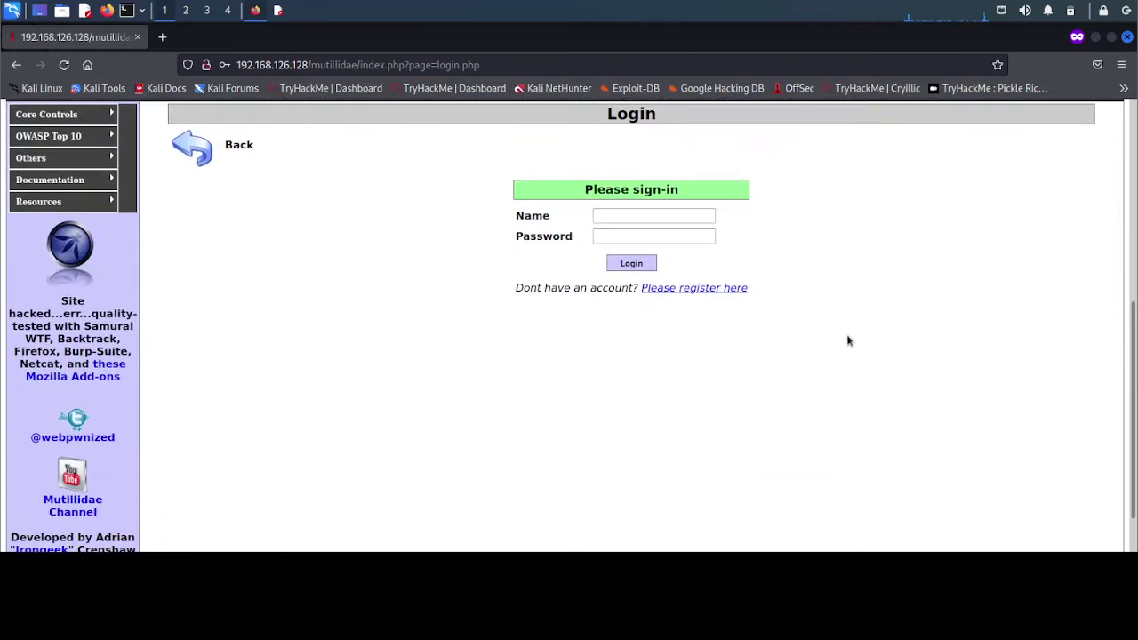
Step: Add two blank lines below the saved accounts query in the Mousepad notes
{"action": "key", "text": "alt+Tab"}
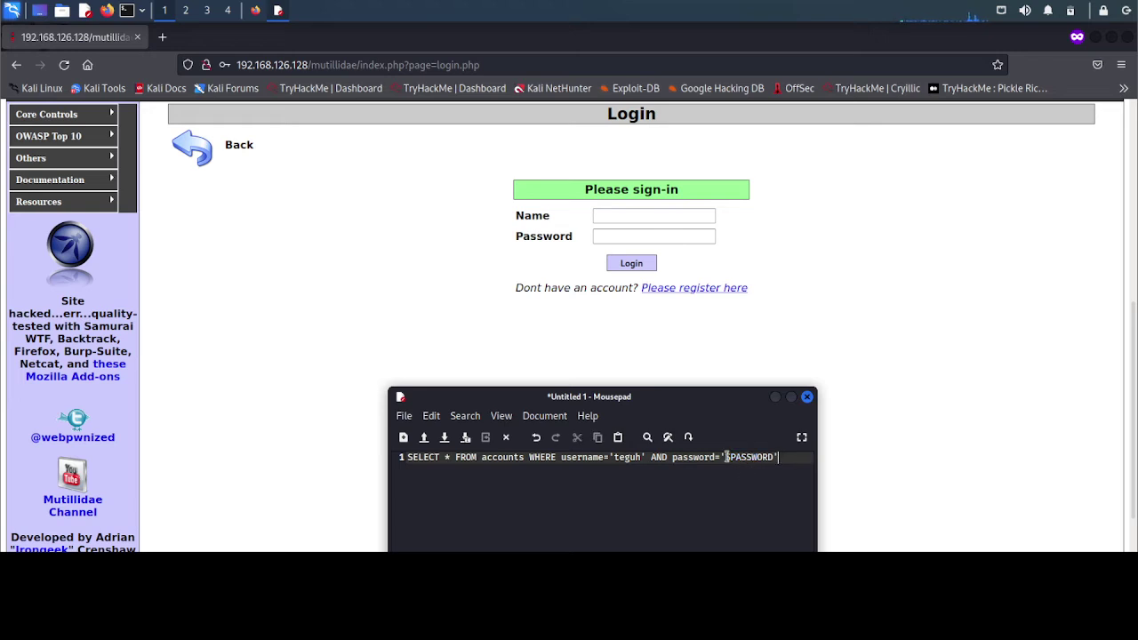
{"action": "left_click_drag", "start_coordinate": [725, 457], "coordinate": [783, 458]}
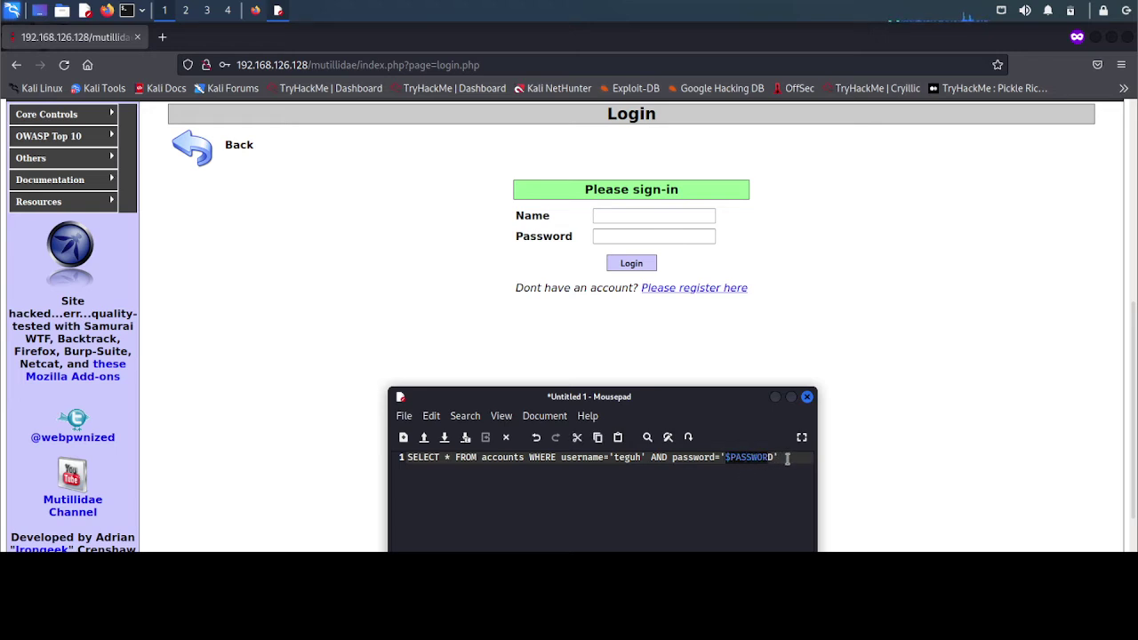
{"action": "left_click", "coordinate": [786, 458]}
{"action": "key", "text": "Return"}
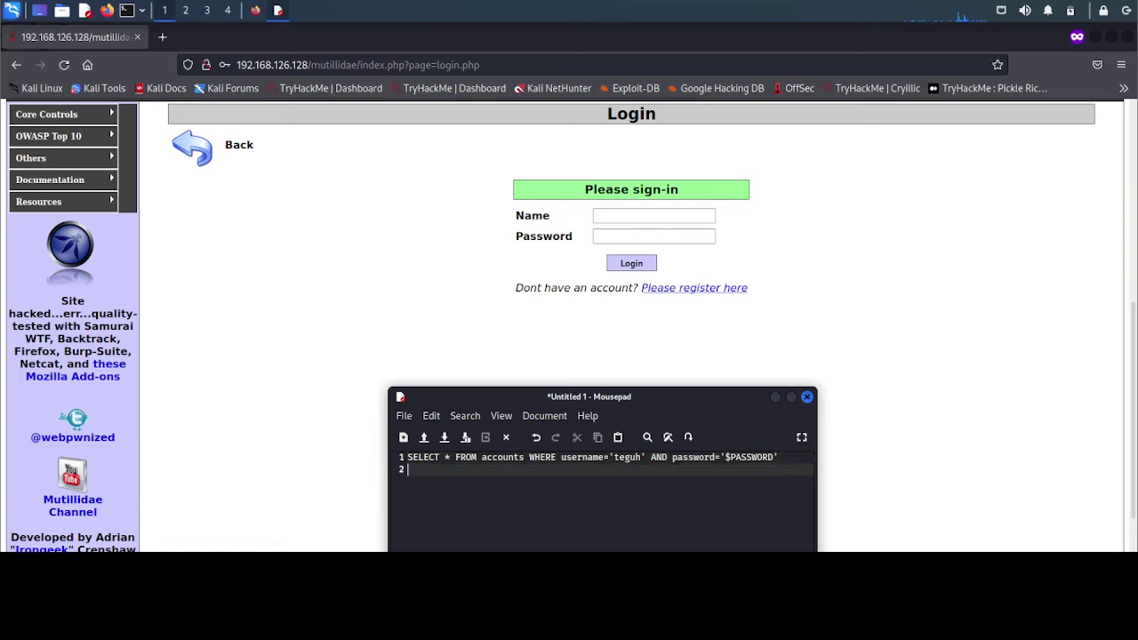
{"action": "key", "text": "Return"}
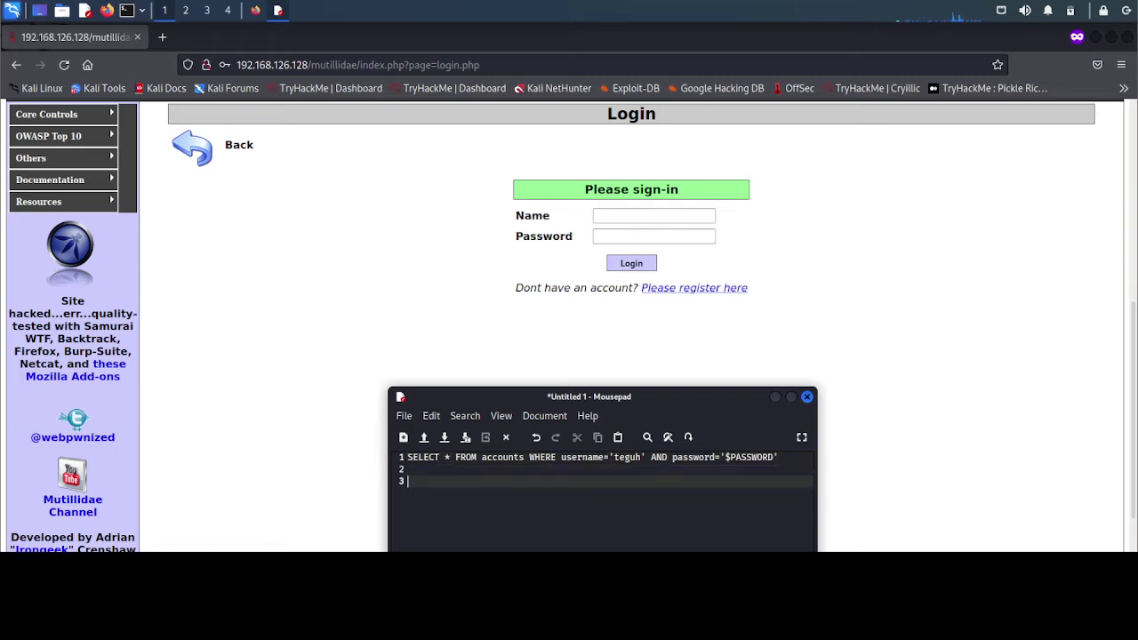
Step: Fill in the existing username in the login form's Name field
{"action": "left_click", "coordinate": [653, 216]}
{"action": "type", "text": "teguh"}
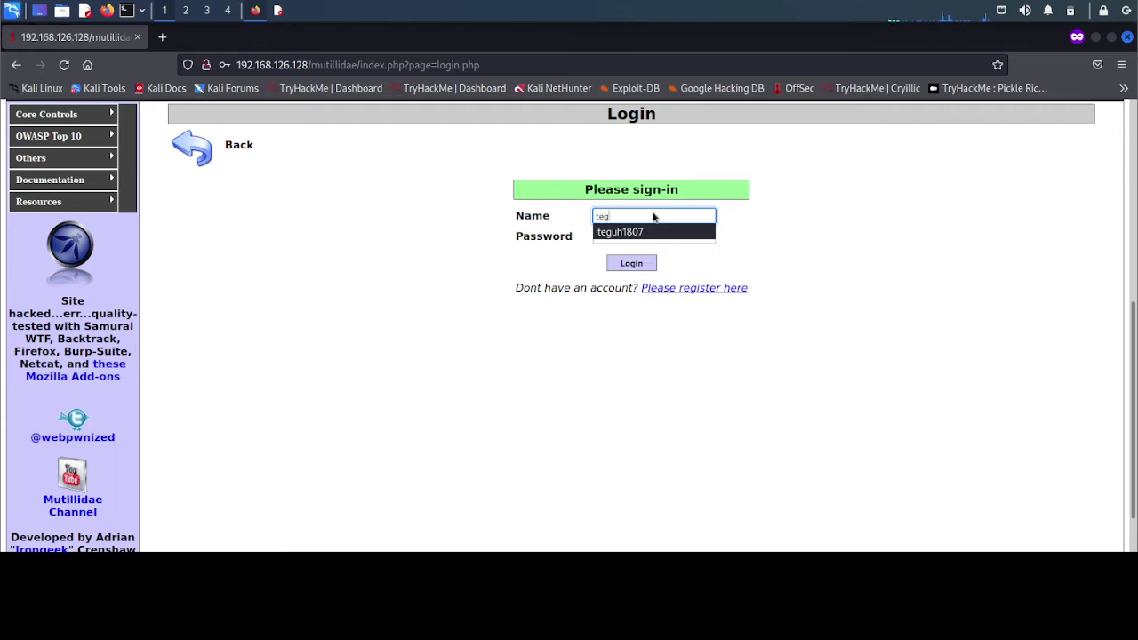
{"action": "left_click", "coordinate": [433, 233]}
{"action": "left_click", "coordinate": [605, 239]}
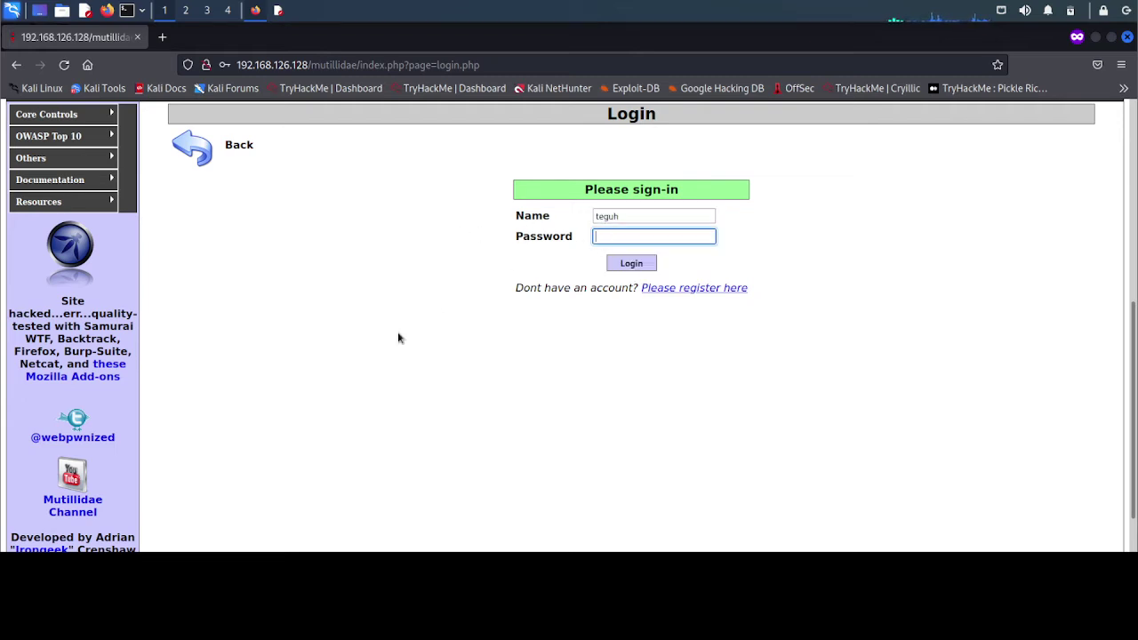
{"action": "key", "text": "alt+Tab"}
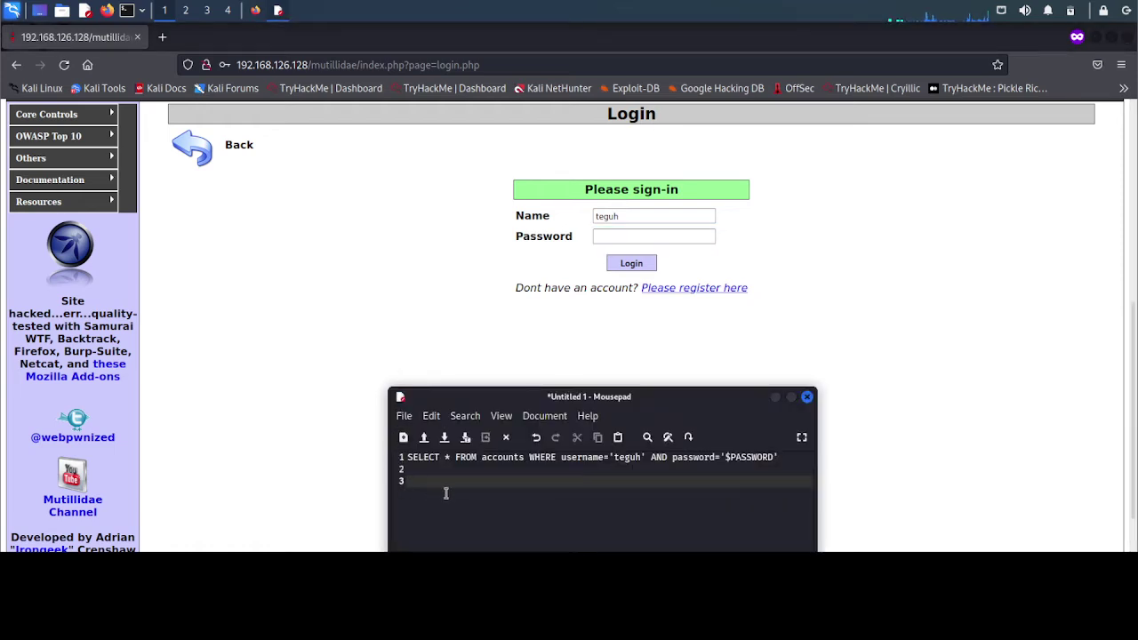
{"action": "type", "text": "123456'"}
{"action": "left_click_drag", "start_coordinate": [406, 457], "coordinate": [583, 457]}
{"action": "left_click", "coordinate": [623, 457]}
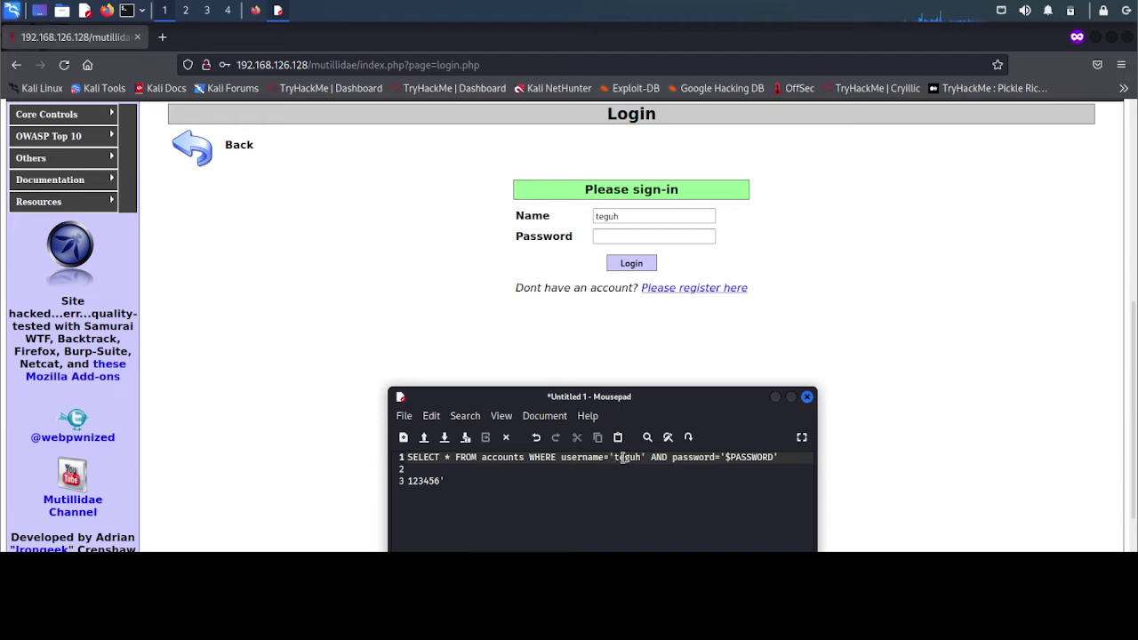
Step: Log in with a lone ' as the password to reproduce the MySQL syntax error
{"action": "left_click", "coordinate": [483, 279]}
{"action": "type", "text": "'"}
{"action": "key", "text": "Return"}
Step: Inspect the quotes around the name in the diagnostic query, then select the 123456' payload on line 3
{"action": "scroll", "coordinate": [483, 281], "scroll_direction": "up", "scroll_amount": 1}
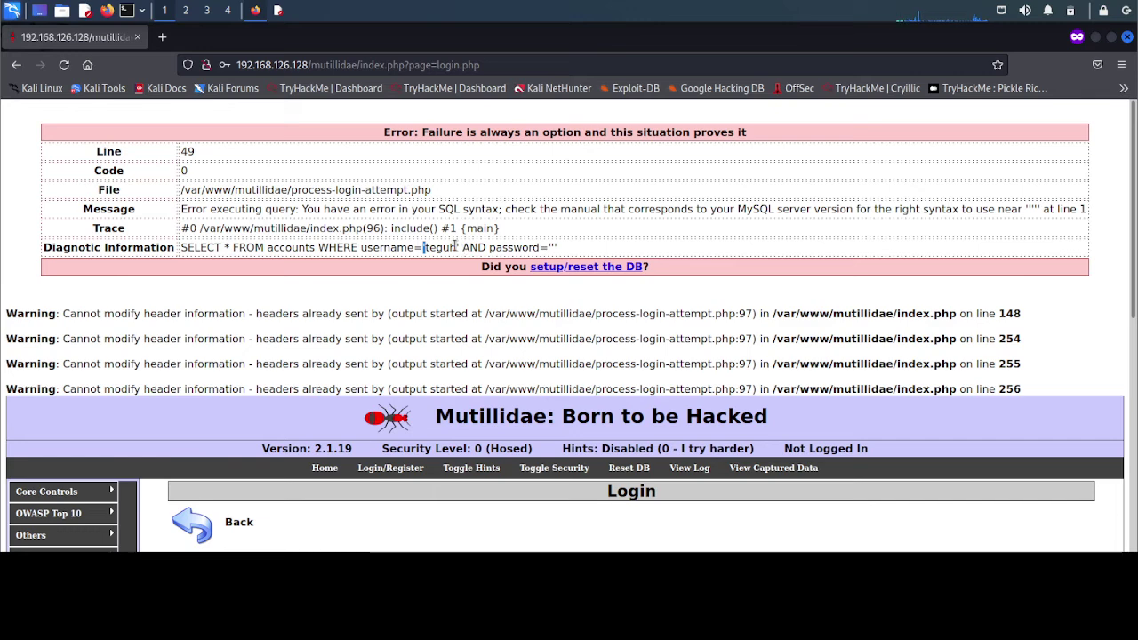
{"action": "left_click_drag", "start_coordinate": [457, 247], "coordinate": [463, 247]}
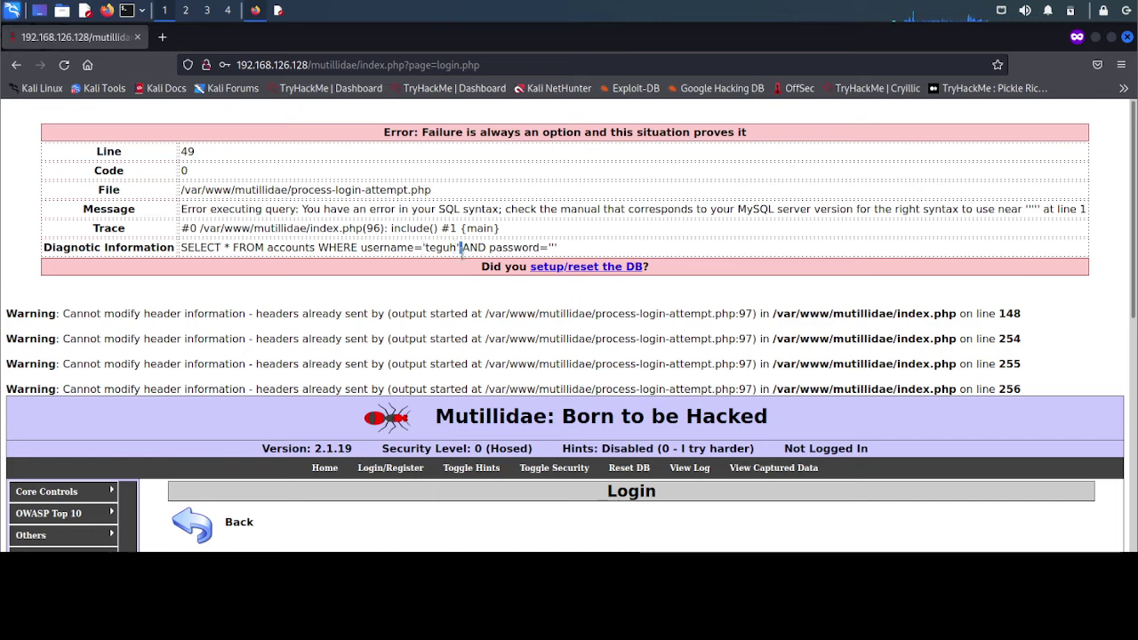
{"action": "key", "text": "alt+Tab"}
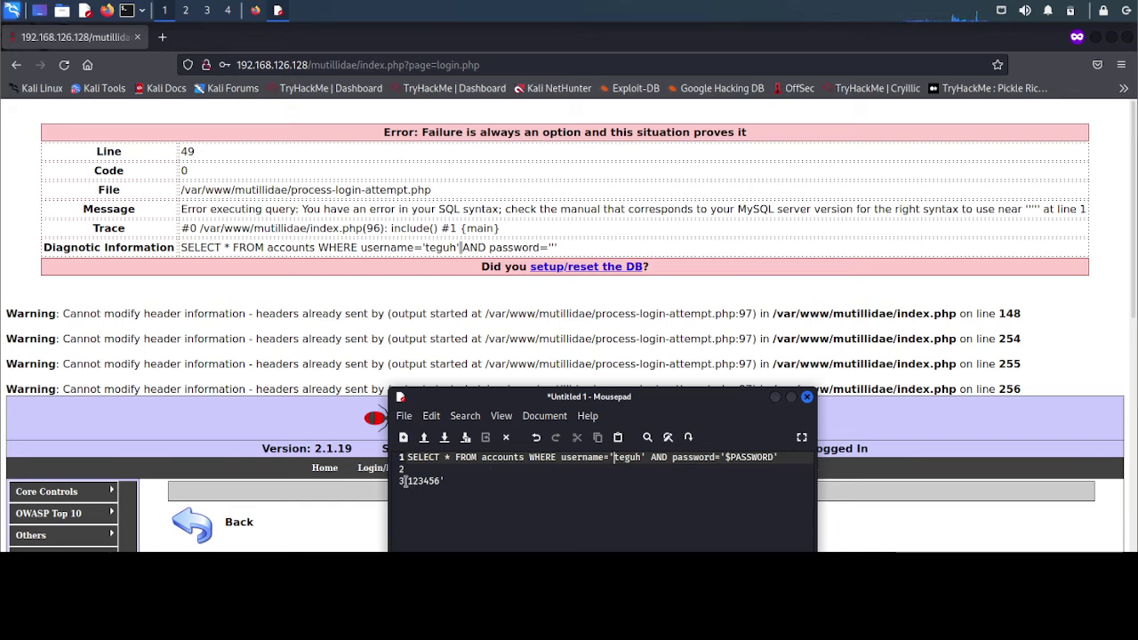
{"action": "left_click_drag", "start_coordinate": [407, 481], "coordinate": [444, 480]}
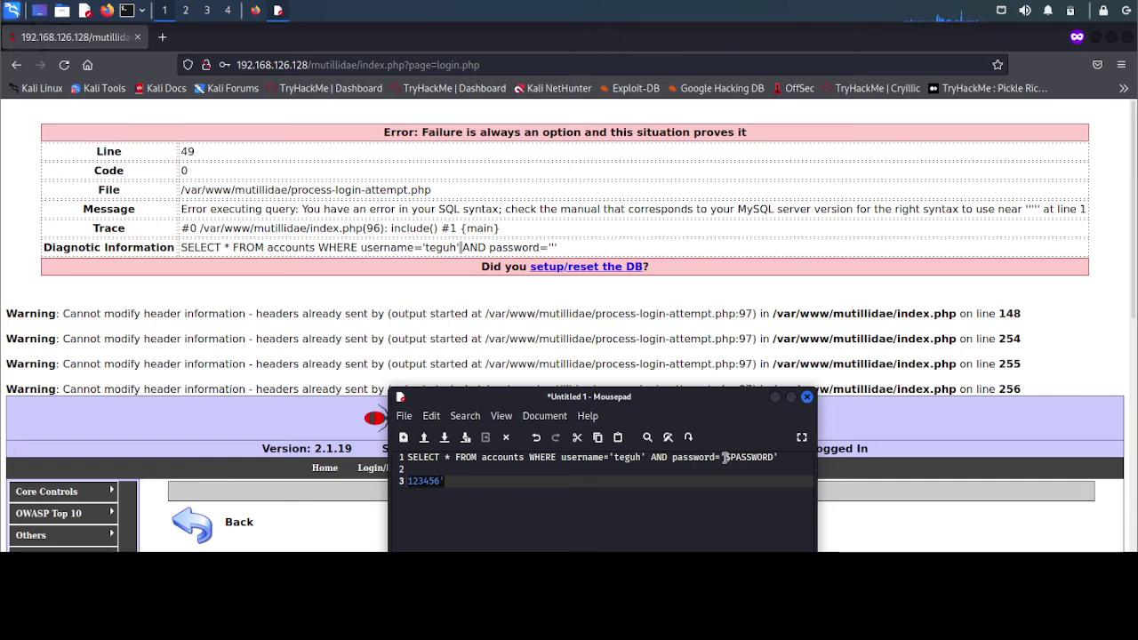
{"action": "left_click_drag", "start_coordinate": [724, 457], "coordinate": [770, 460]}
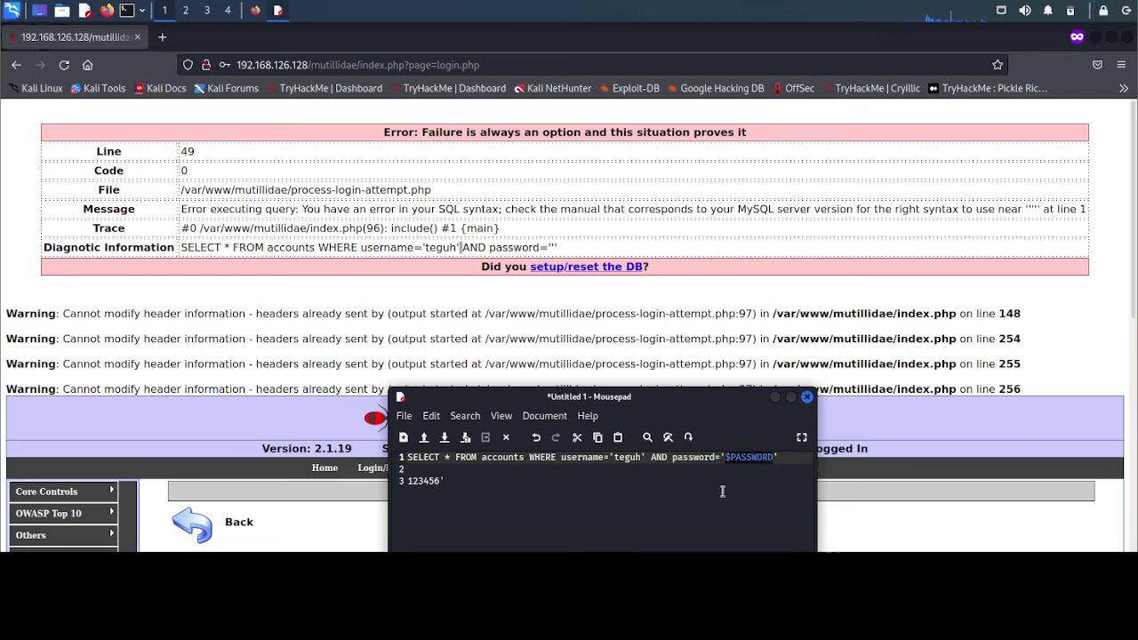
{"action": "left_click", "coordinate": [910, 460]}
{"action": "scroll", "coordinate": [911, 460], "scroll_direction": "down", "scroll_amount": 3}
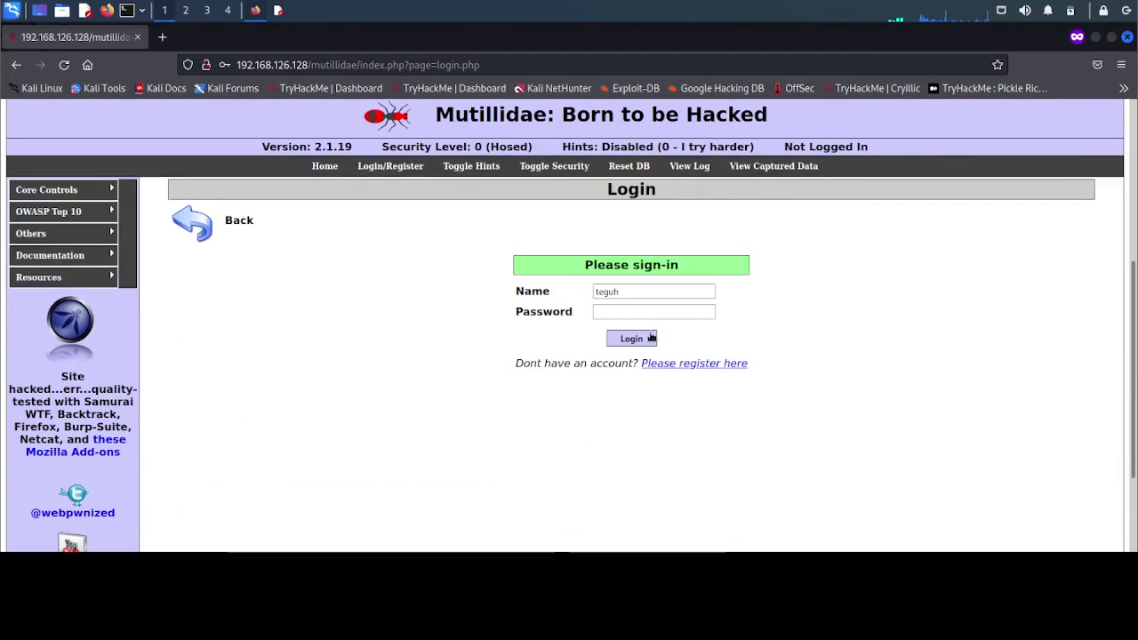
{"action": "key", "text": "alt+Tab"}
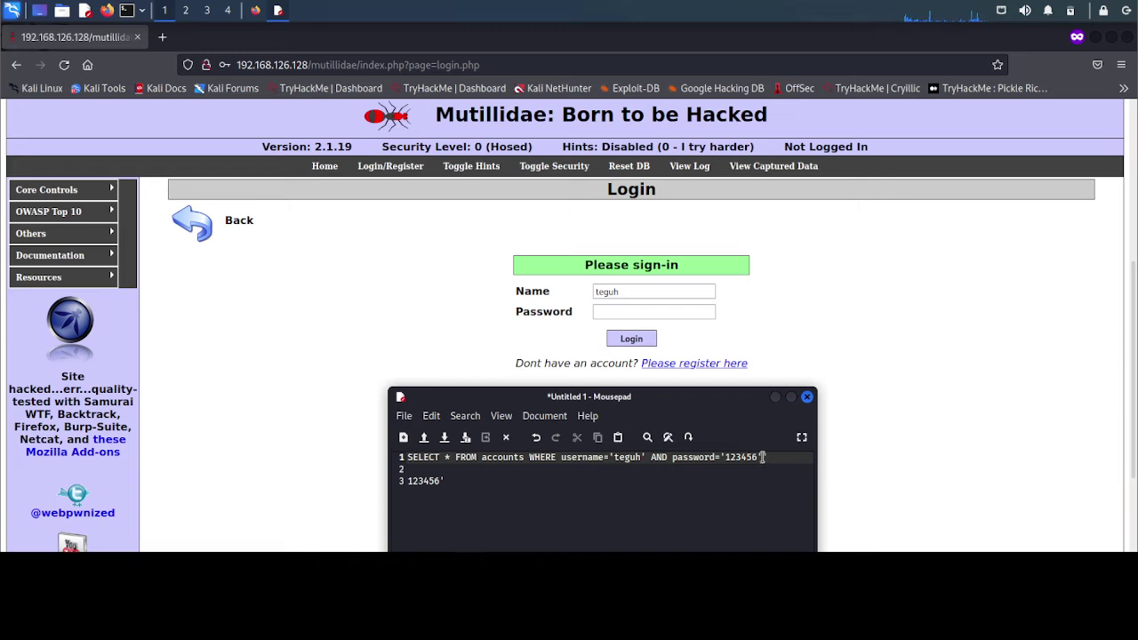
{"action": "type", "text": "'"}
{"action": "left_click", "coordinate": [444, 480]}
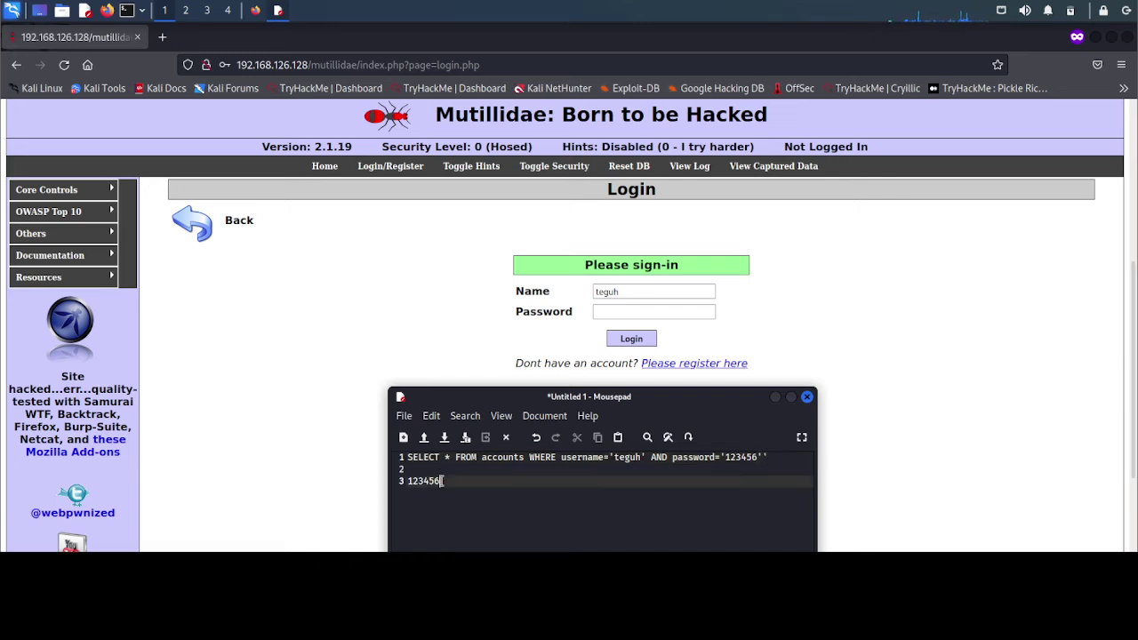
{"action": "left_click", "coordinate": [760, 457]}
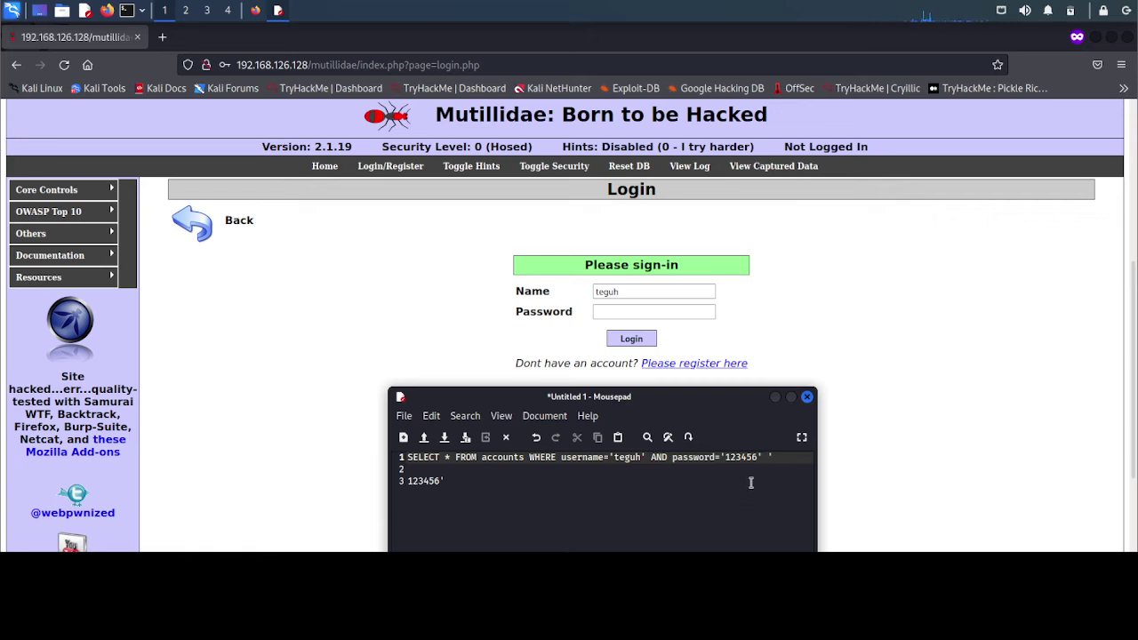
{"action": "type", "text": "and"}
{"action": "type", "text": " 1="}
{"action": "type", "text": "1"}
{"action": "left_click_drag", "start_coordinate": [788, 457], "coordinate": [803, 459]}
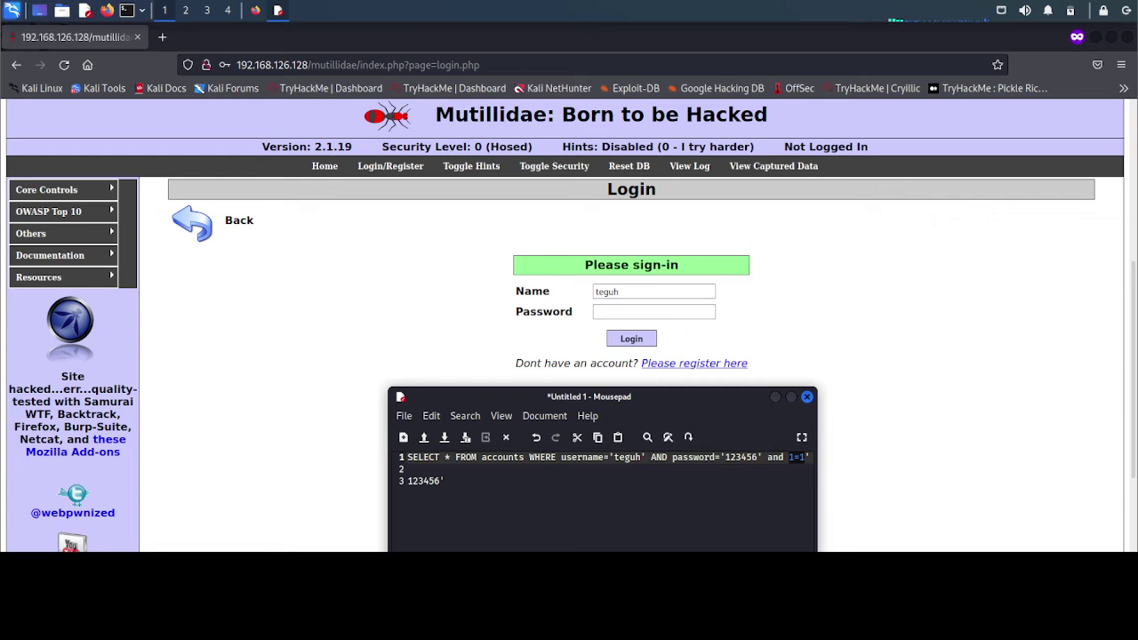
Step: Insert # before the query's closing quote and extend line 3 to 123456' and 1=1#
{"action": "left_click", "coordinate": [760, 458]}
{"action": "left_click_drag", "start_coordinate": [759, 457], "coordinate": [803, 458]}
{"action": "left_click", "coordinate": [806, 457]}
{"action": "left_click_drag", "start_coordinate": [812, 457], "coordinate": [892, 458]}
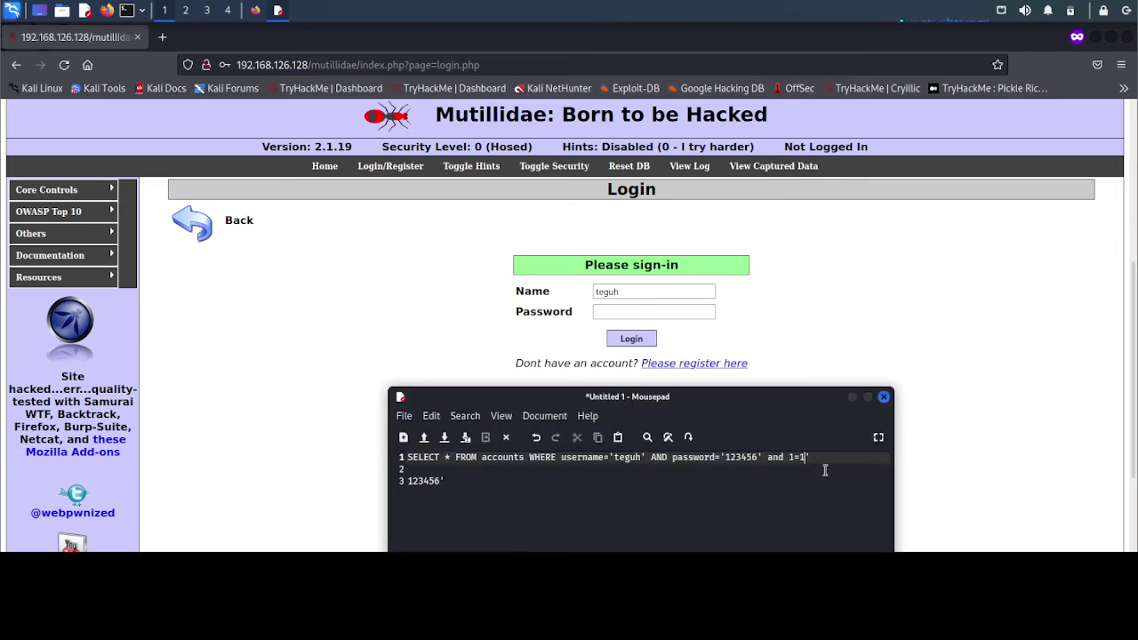
{"action": "key", "text": "Left"}
{"action": "left_click", "coordinate": [477, 480]}
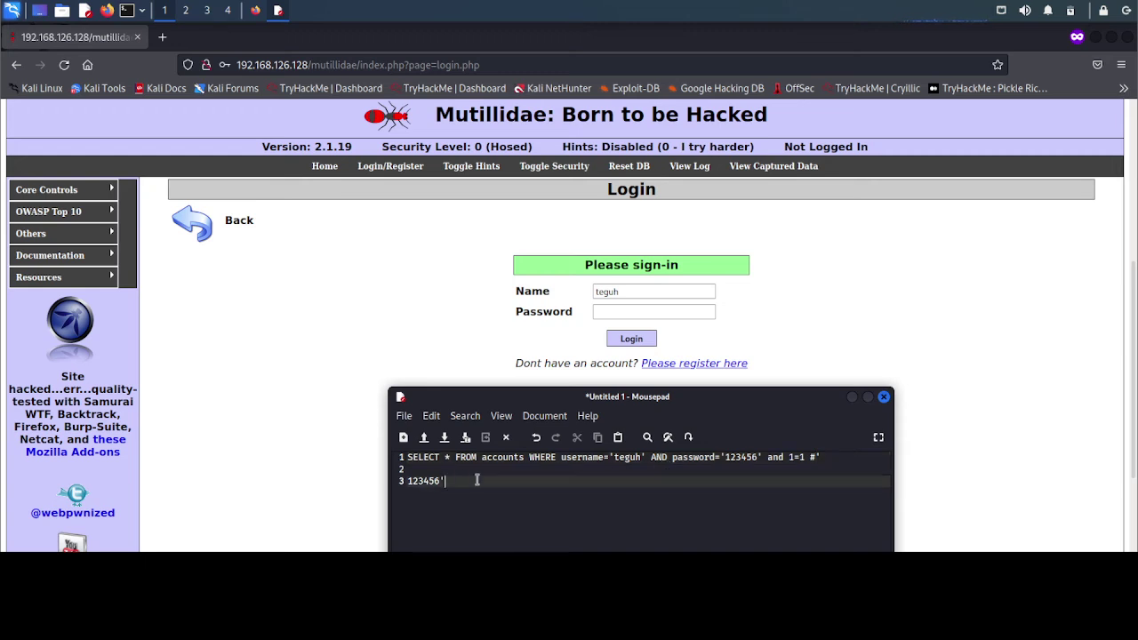
{"action": "type", "text": "and "}
{"action": "type", "text": "1=1"}
{"action": "type", "text": "#"}
{"action": "left_click_drag", "start_coordinate": [408, 481], "coordinate": [499, 482]}
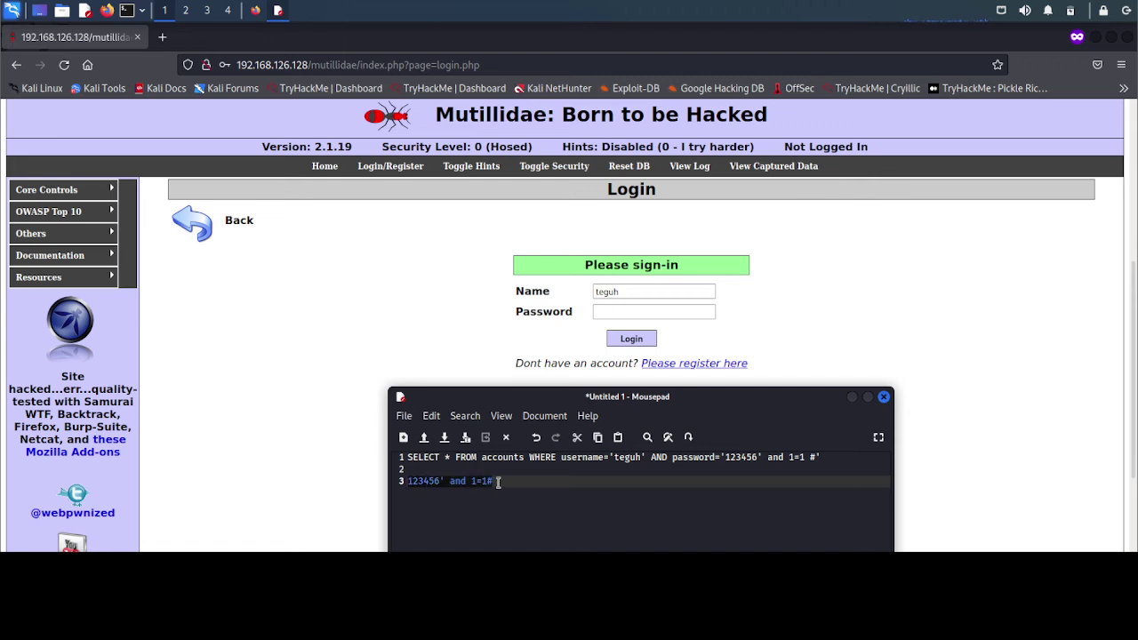
Step: Log in with the pasted 123456' and 1=1# payload as the password
{"action": "left_click", "coordinate": [613, 313]}
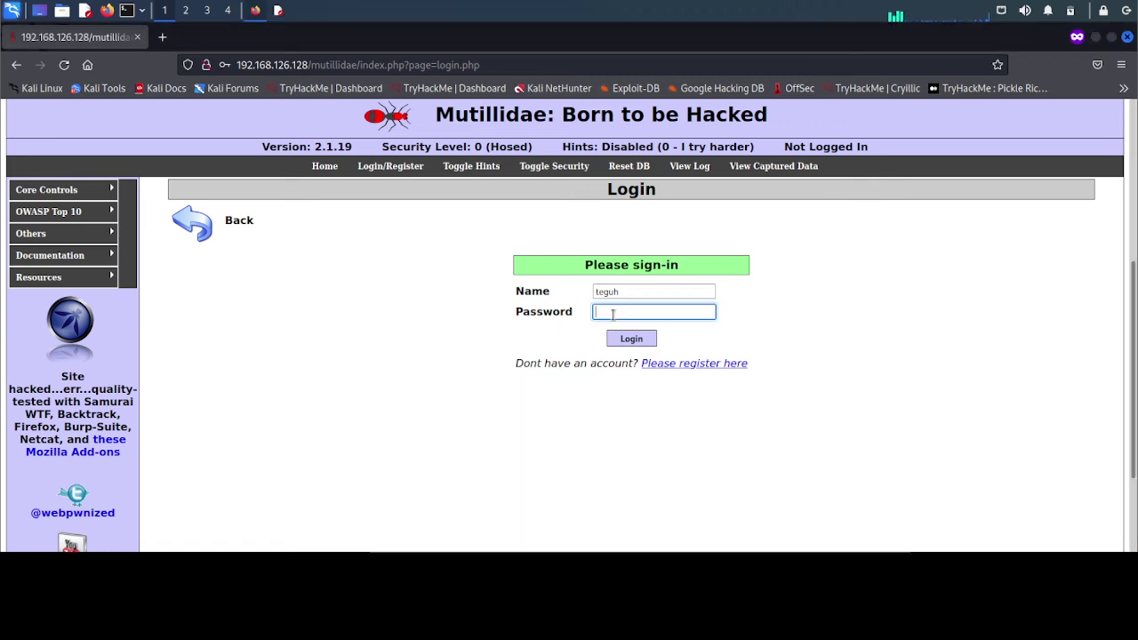
{"action": "key", "text": "ctrl+v"}
{"action": "left_click", "coordinate": [636, 339]}
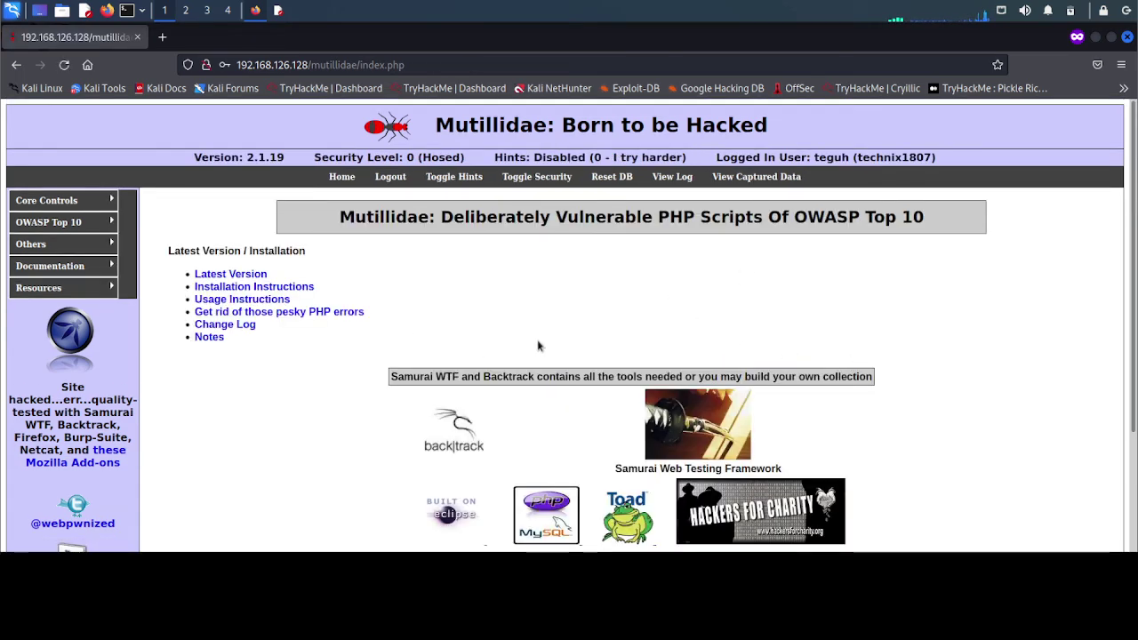
Step: Change the line-3 payload to 123456' and 1=2# and select it
{"action": "key", "text": "alt+Tab"}
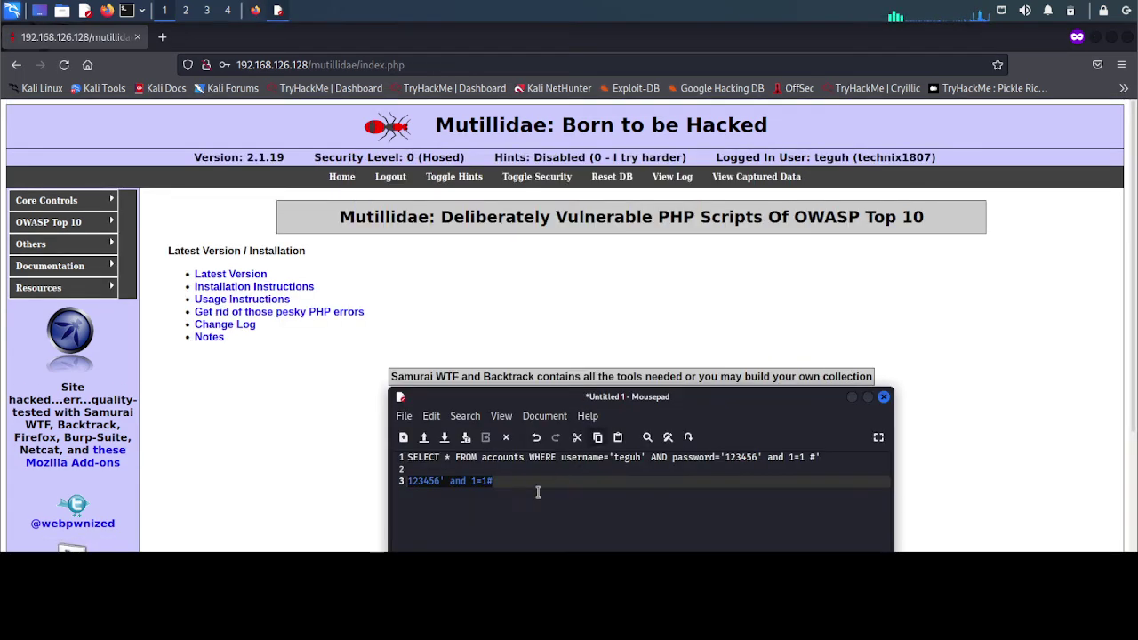
{"action": "left_click", "coordinate": [533, 487]}
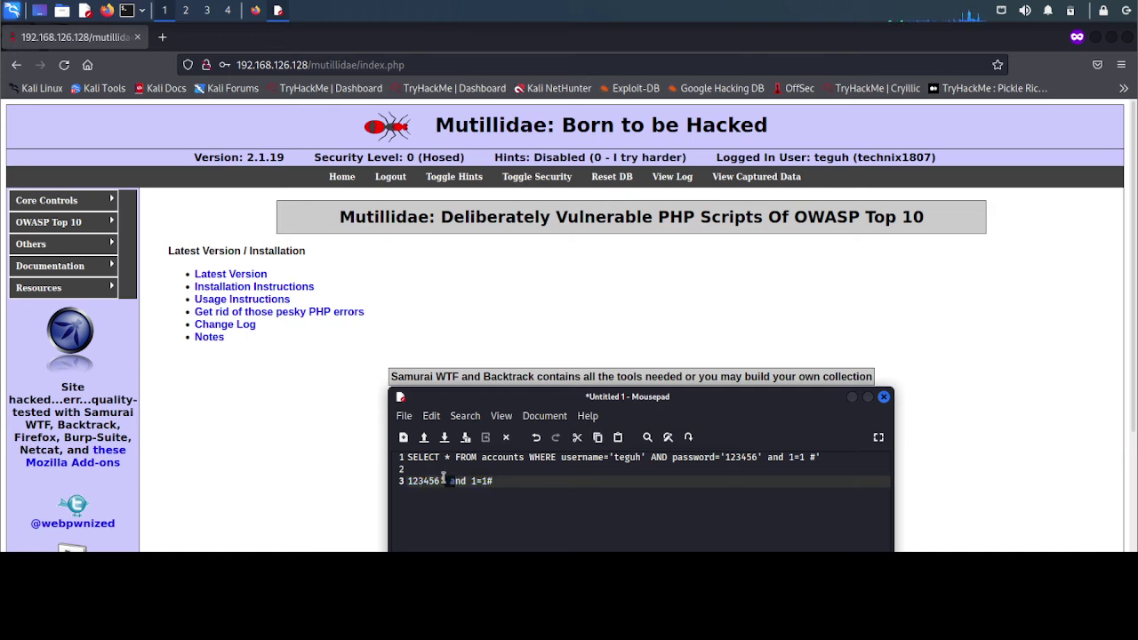
{"action": "left_click_drag", "start_coordinate": [440, 480], "coordinate": [494, 481]}
{"action": "left_click", "coordinate": [548, 298]}
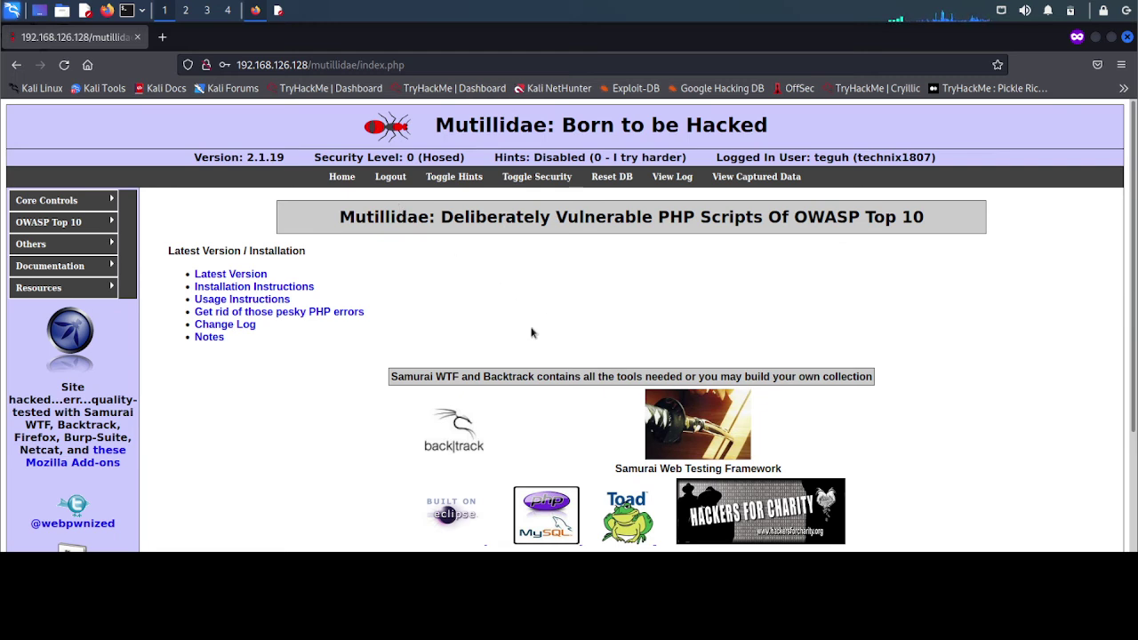
{"action": "key", "text": "alt+Tab"}
{"action": "left_click_drag", "start_coordinate": [441, 480], "coordinate": [488, 480]}
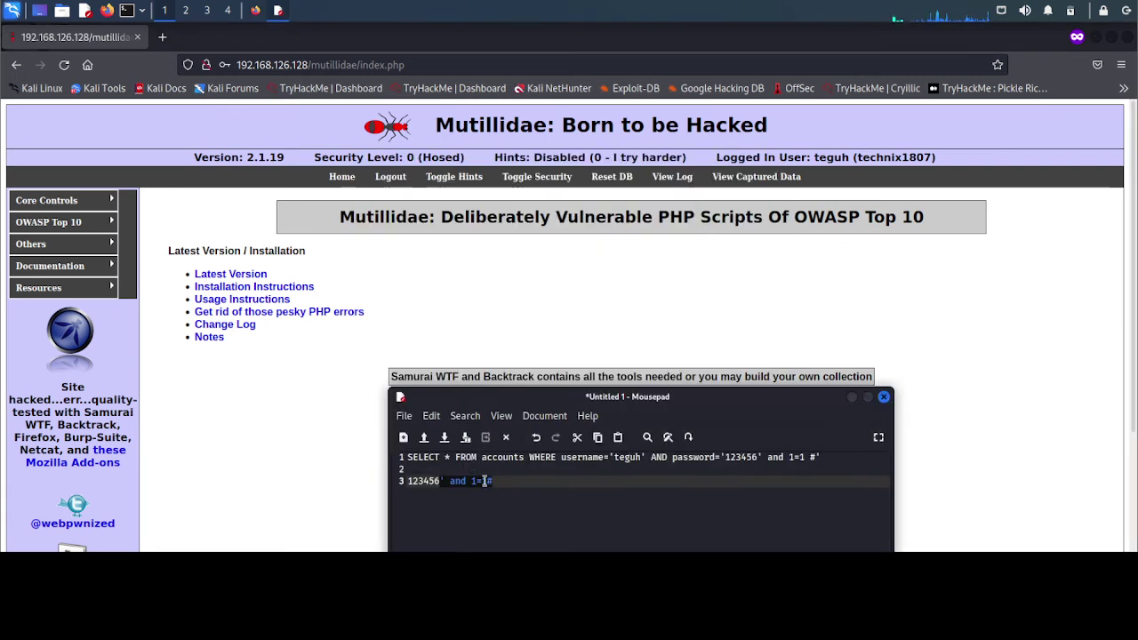
{"action": "left_click", "coordinate": [488, 480]}
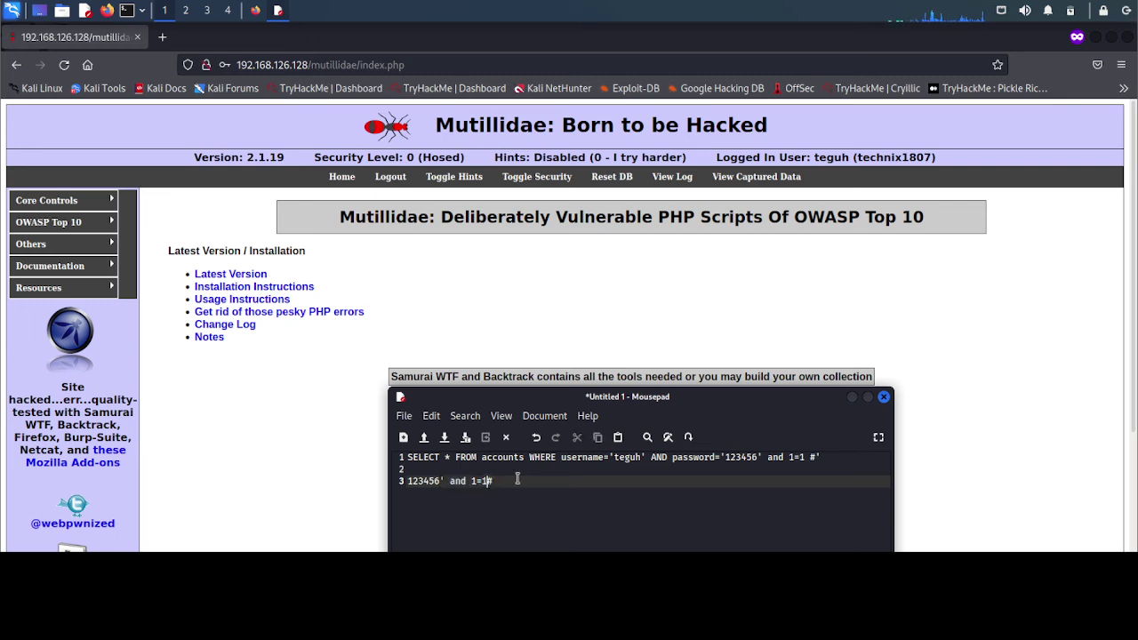
{"action": "type", "text": "#"}
{"action": "key", "text": "BackSpace"}
{"action": "type", "text": "2"}
{"action": "left_click_drag", "start_coordinate": [408, 481], "coordinate": [502, 491]}
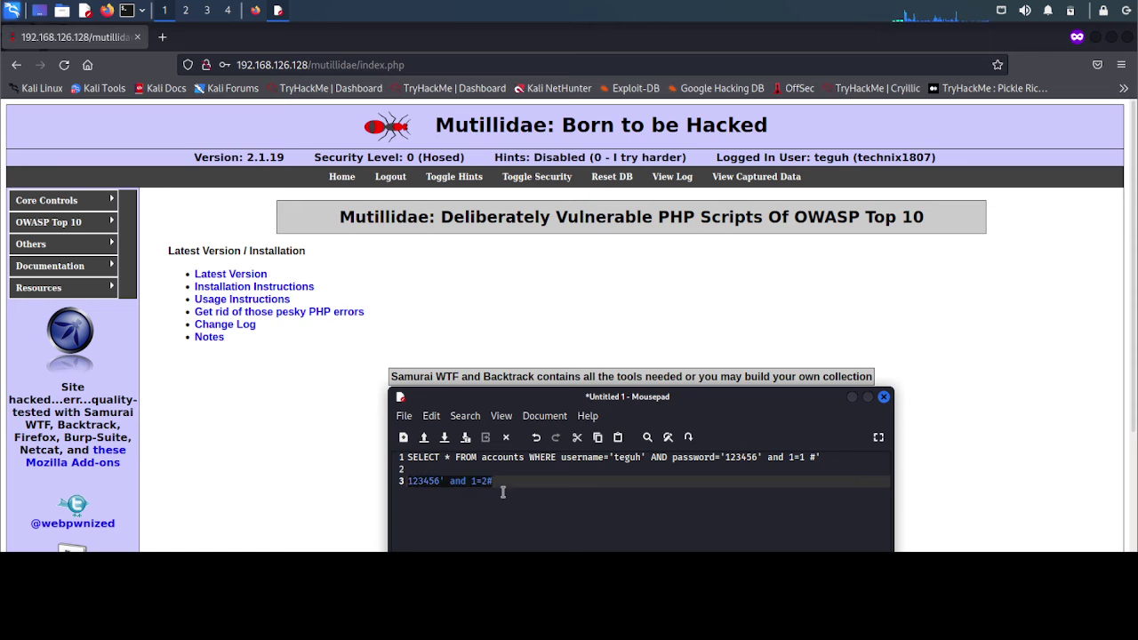
Step: Log out and enter the username in the login form's Name field
{"action": "left_click", "coordinate": [635, 273]}
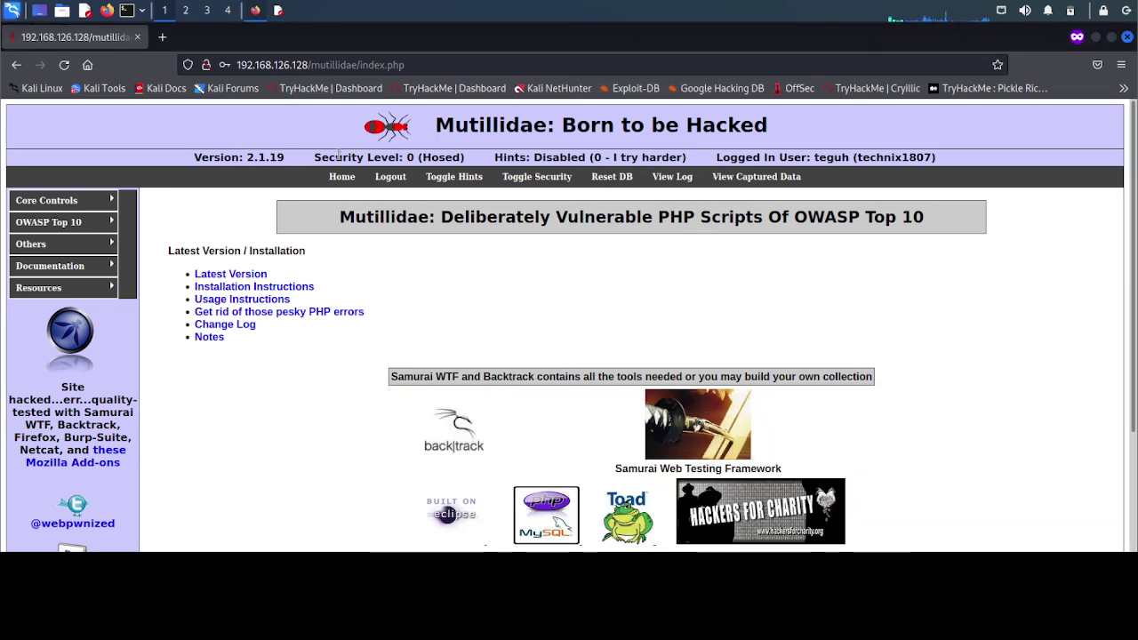
{"action": "left_click", "coordinate": [399, 182]}
{"action": "left_click", "coordinate": [616, 313]}
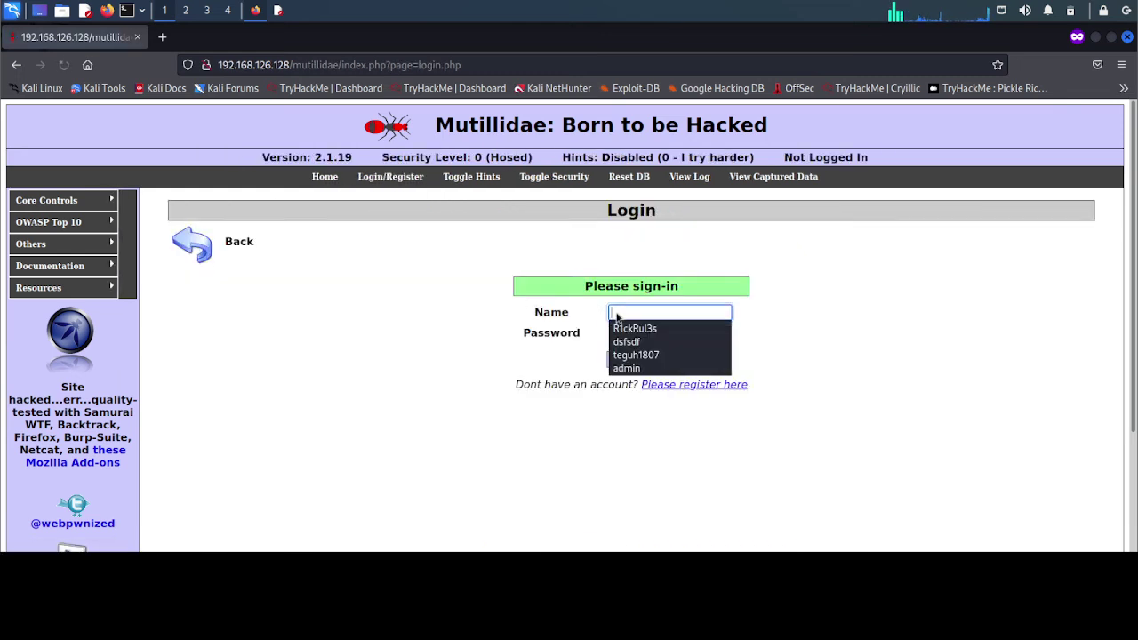
{"action": "type", "text": "teguh"}
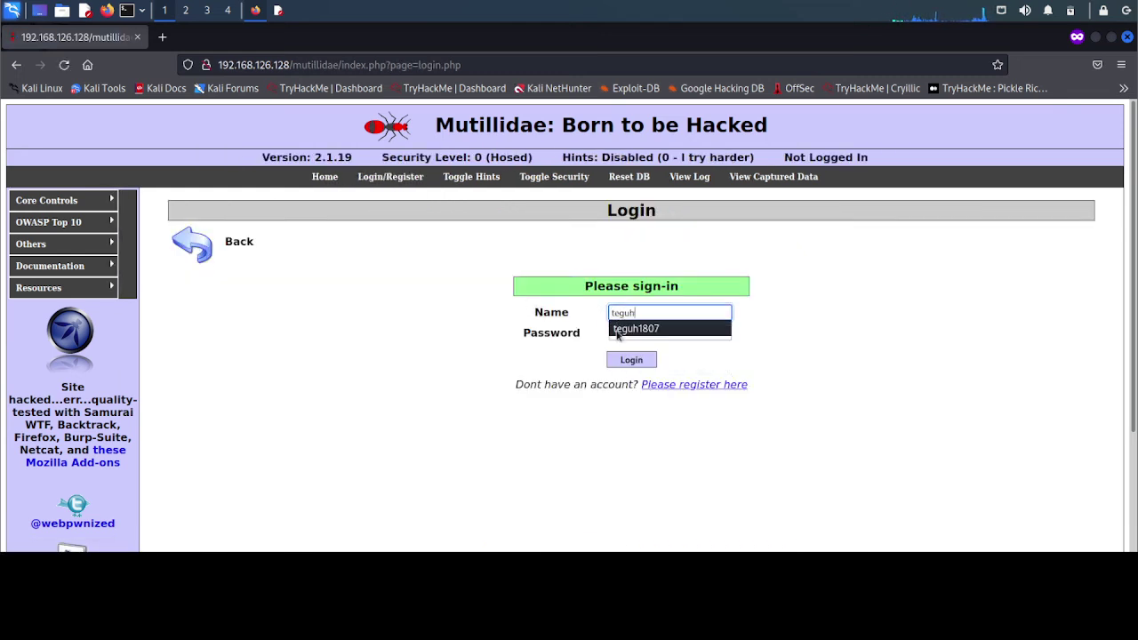
{"action": "left_click", "coordinate": [612, 336]}
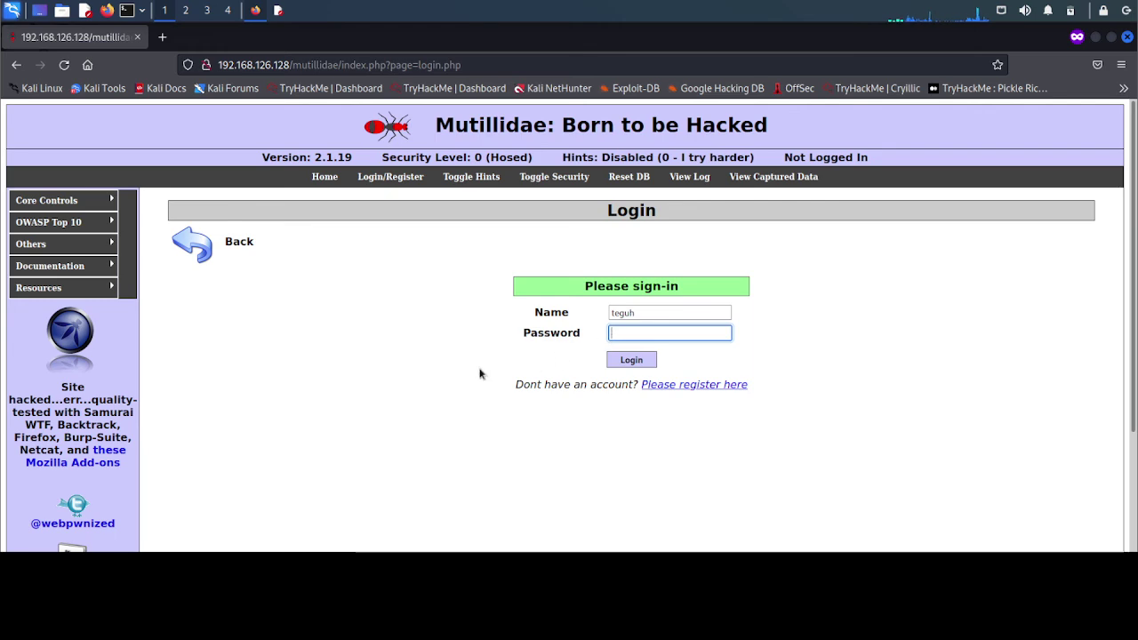
Step: Log in with the 123456' and 1=2# payload, getting 'Bad user name or password'
{"action": "key", "text": "alt+Tab"}
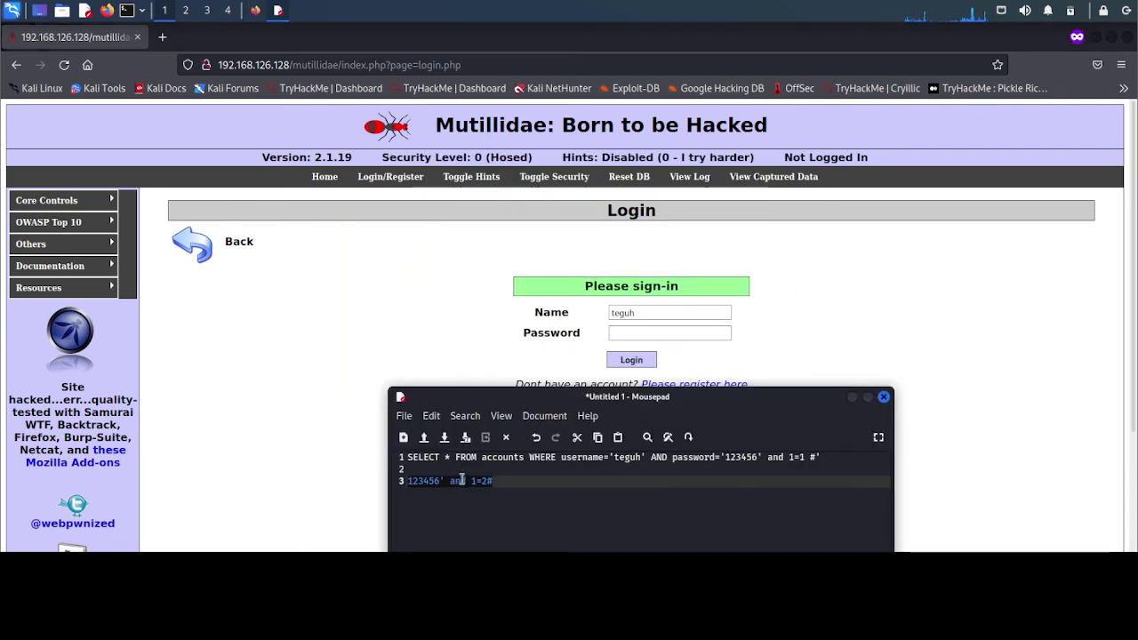
{"action": "key", "text": "ctrl+c"}
{"action": "key", "text": "alt+Tab"}
{"action": "key", "text": "ctrl+v"}
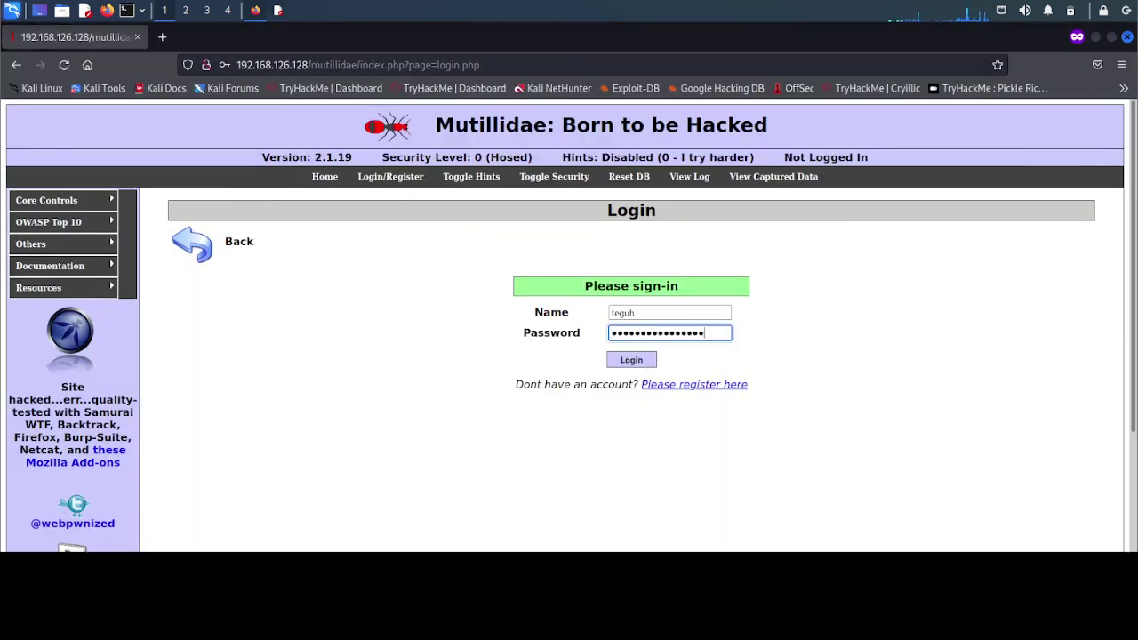
{"action": "left_click", "coordinate": [631, 359]}
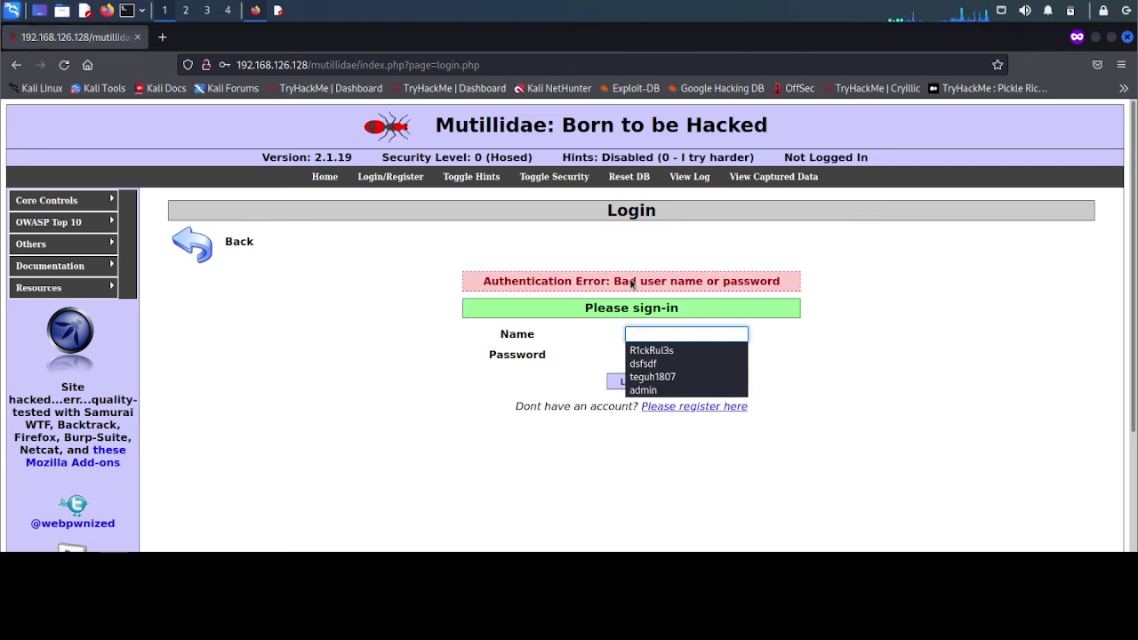
{"action": "left_click_drag", "start_coordinate": [615, 281], "coordinate": [775, 280]}
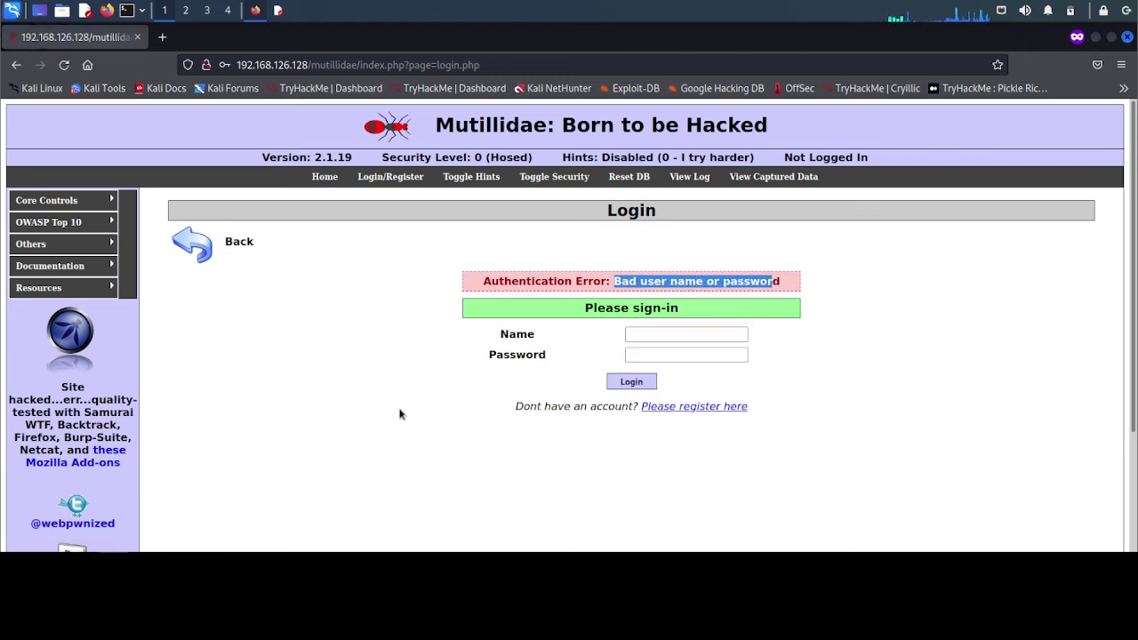
{"action": "key", "text": "alt+Tab"}
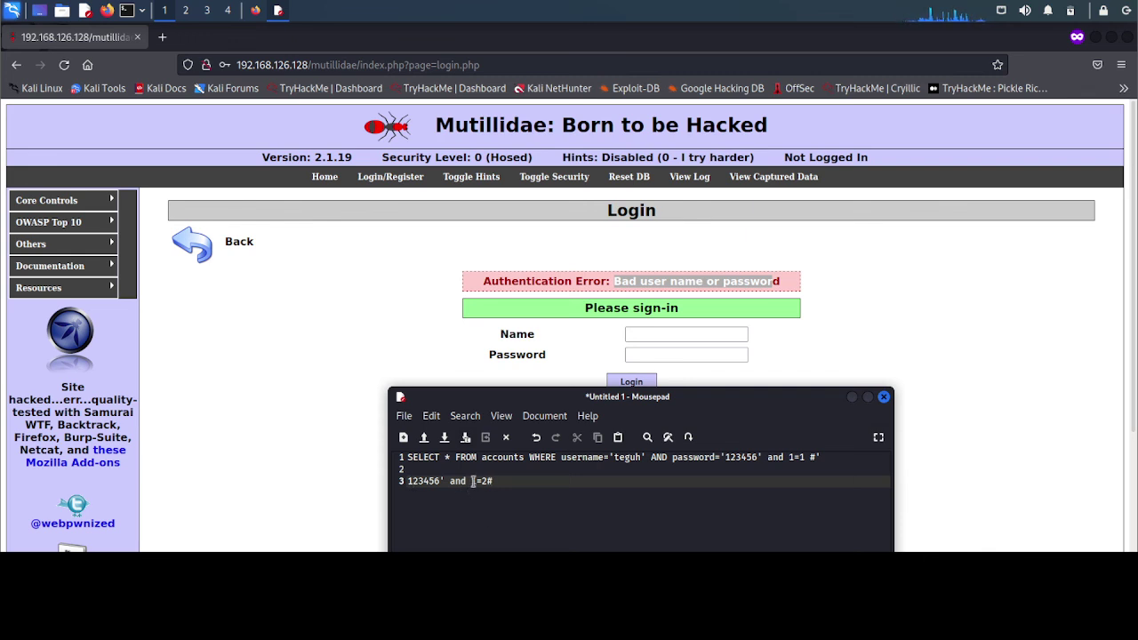
Step: Revert the line-3 payload to 123456' and 1=1# and select it
{"action": "left_click_drag", "start_coordinate": [472, 481], "coordinate": [490, 480]}
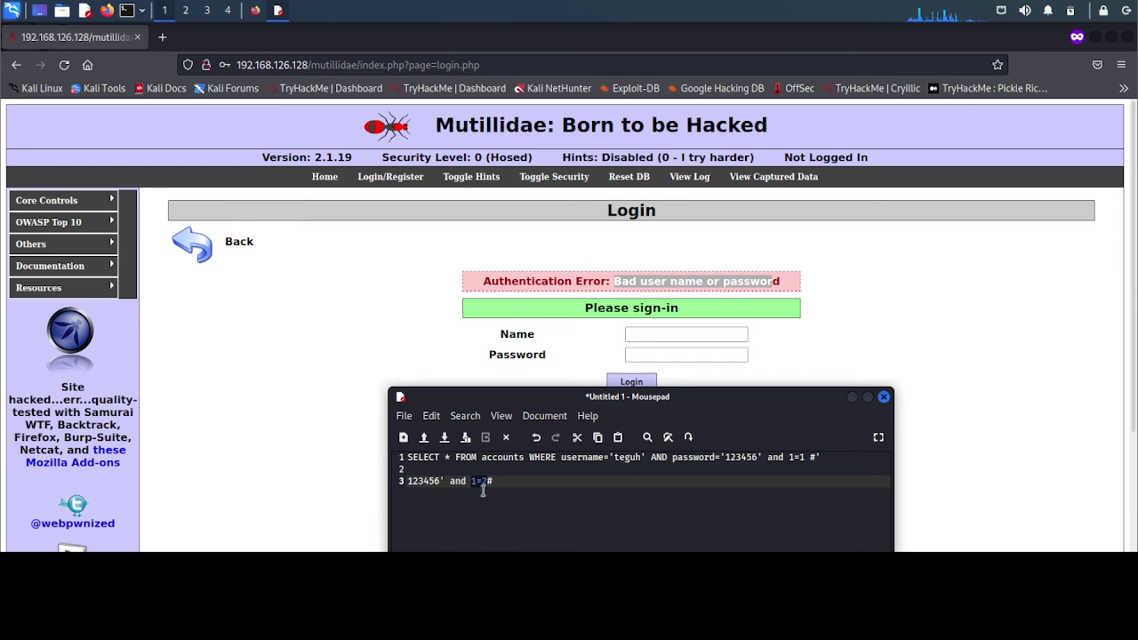
{"action": "left_click", "coordinate": [474, 481]}
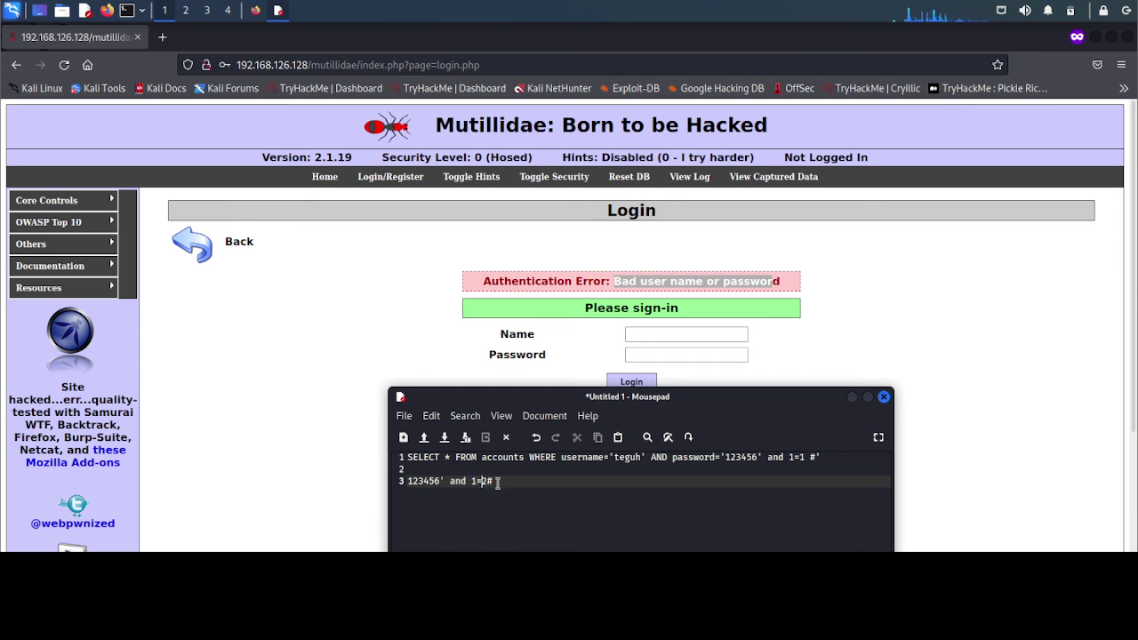
{"action": "key", "text": "BackSpace"}
{"action": "type", "text": "1"}
{"action": "left_click_drag", "start_coordinate": [406, 481], "coordinate": [505, 490]}
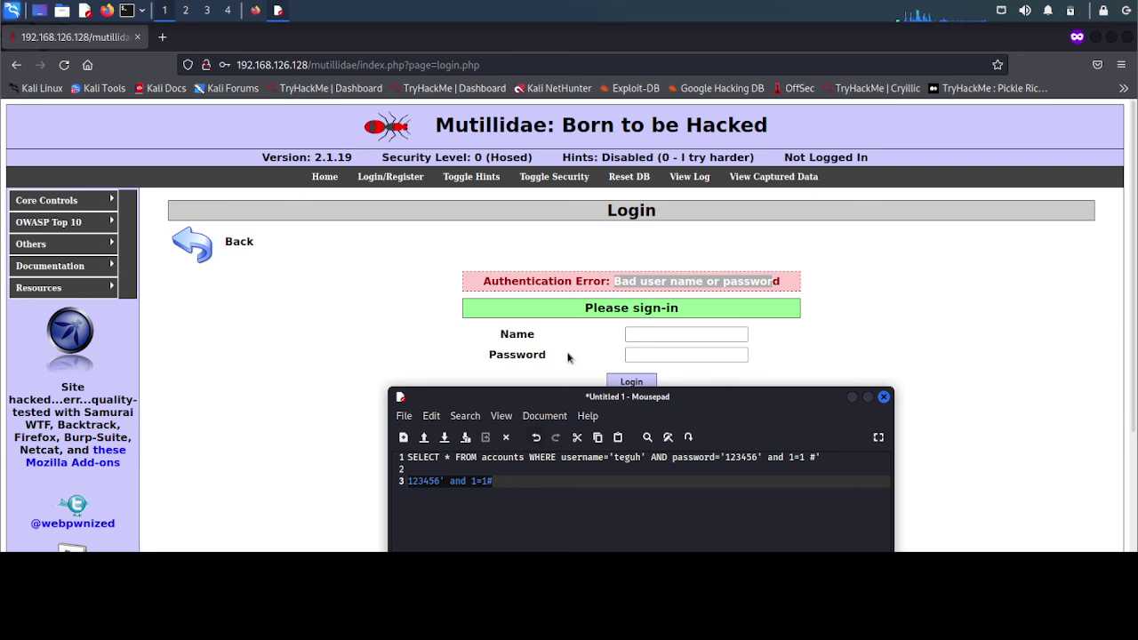
Step: Log in with the username and the 1=1 payload as password, signing in successfully
{"action": "left_click", "coordinate": [652, 334]}
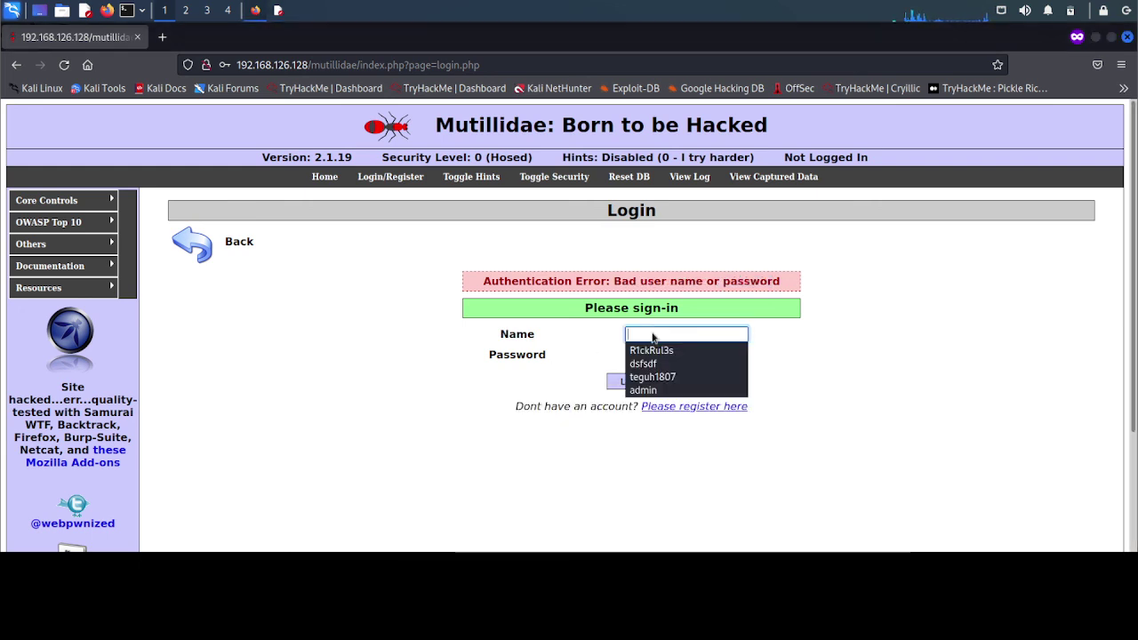
{"action": "type", "text": "teguh"}
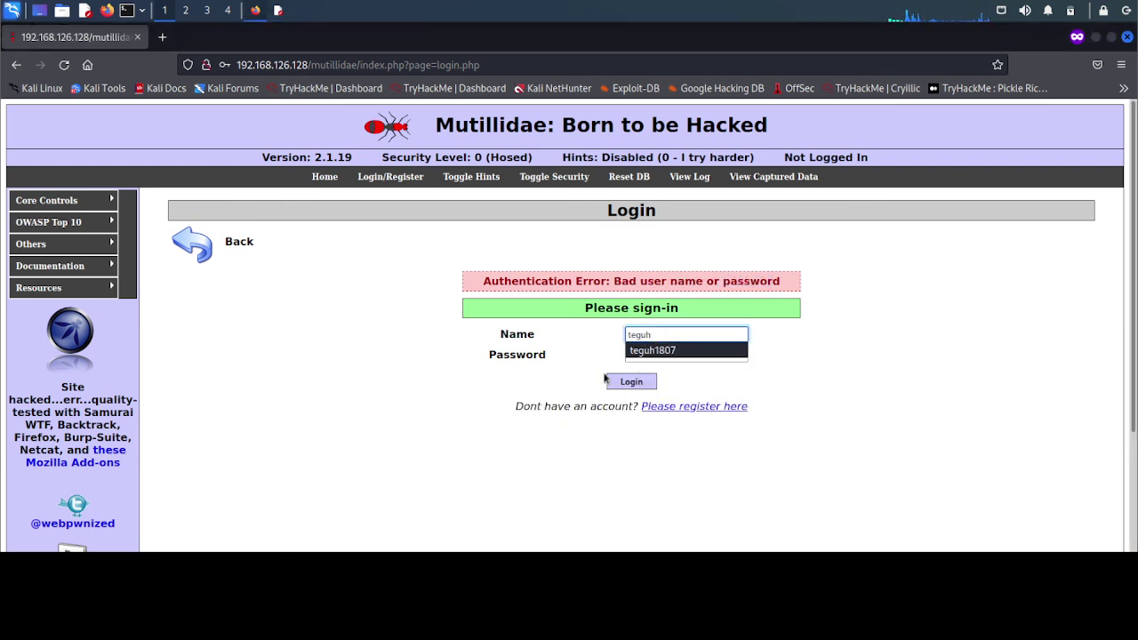
{"action": "key", "text": "Tab"}
{"action": "key", "text": "ctrl+v"}
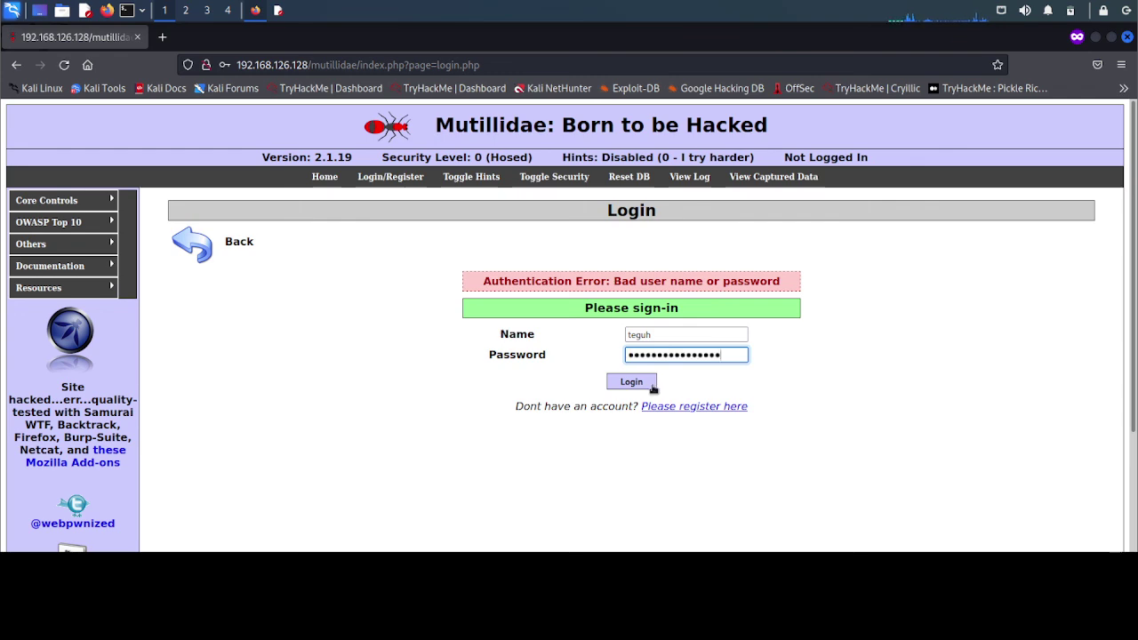
{"action": "left_click", "coordinate": [642, 388]}
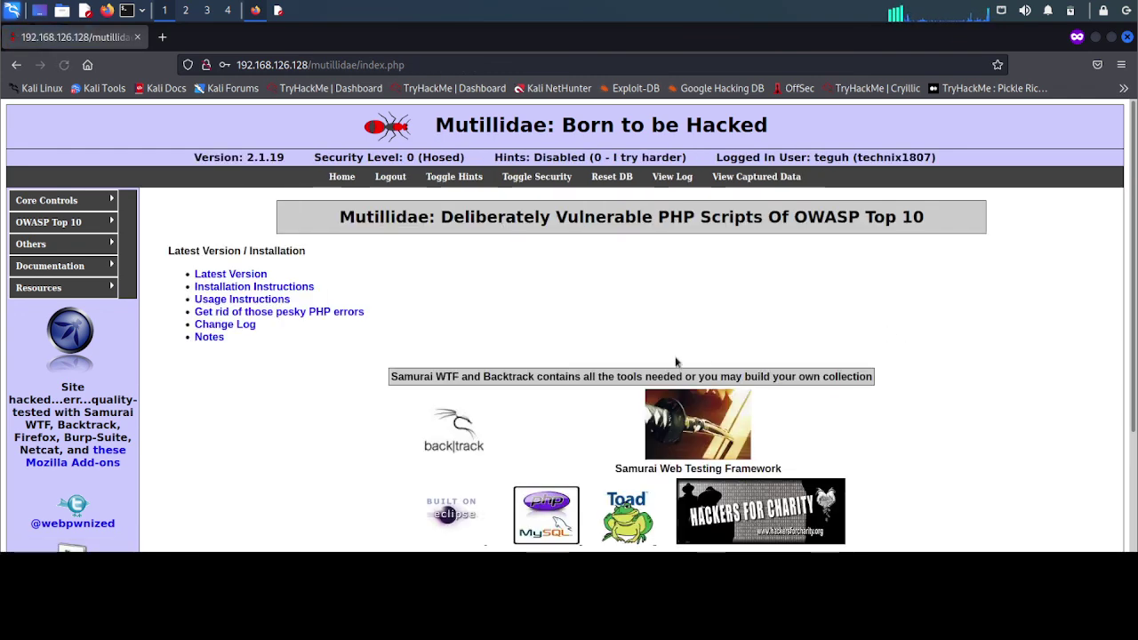
Step: Minimize the Firefox window and then the Mousepad notes window
{"action": "scroll", "coordinate": [691, 280], "scroll_direction": "down", "scroll_amount": 3}
{"action": "scroll", "coordinate": [690, 280], "scroll_direction": "up", "scroll_amount": 3}
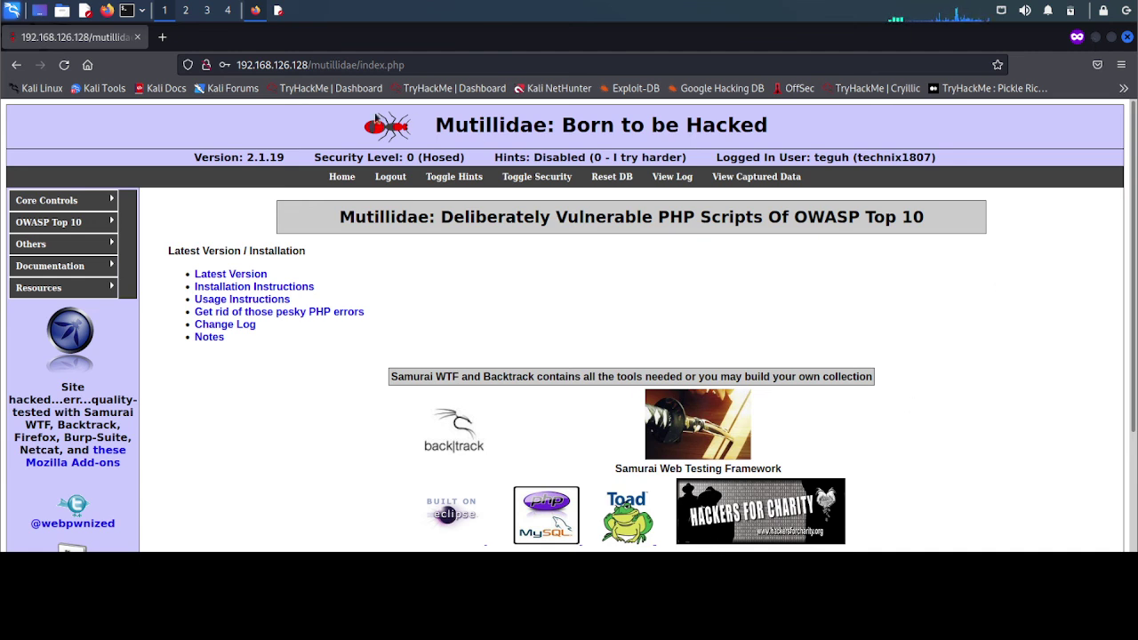
{"action": "left_click", "coordinate": [1095, 39]}
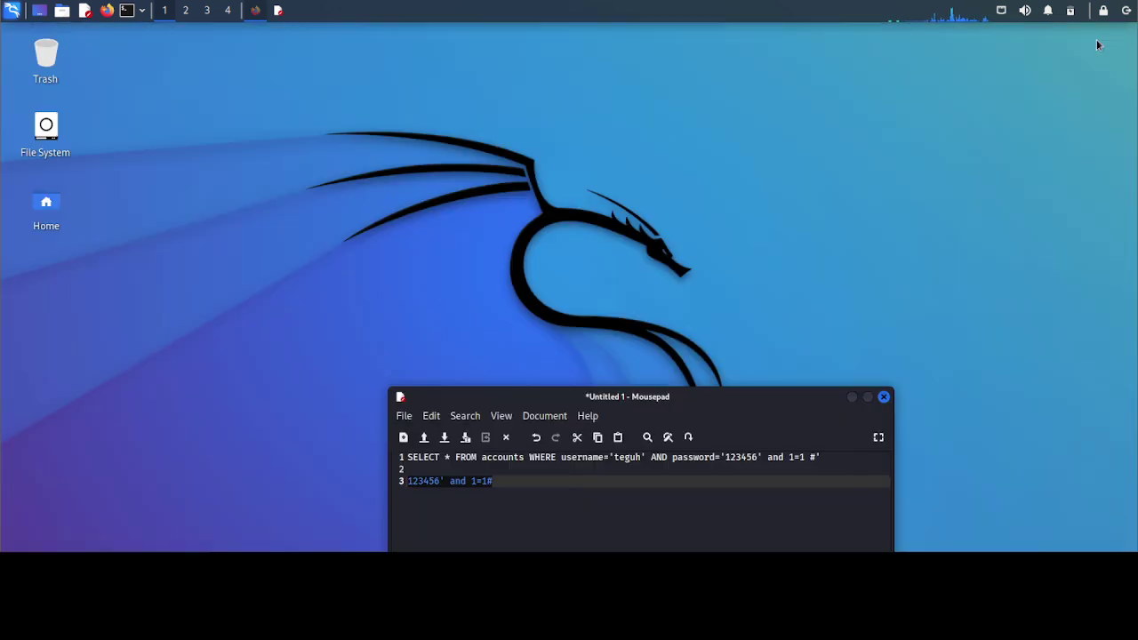
{"action": "left_click", "coordinate": [851, 397]}
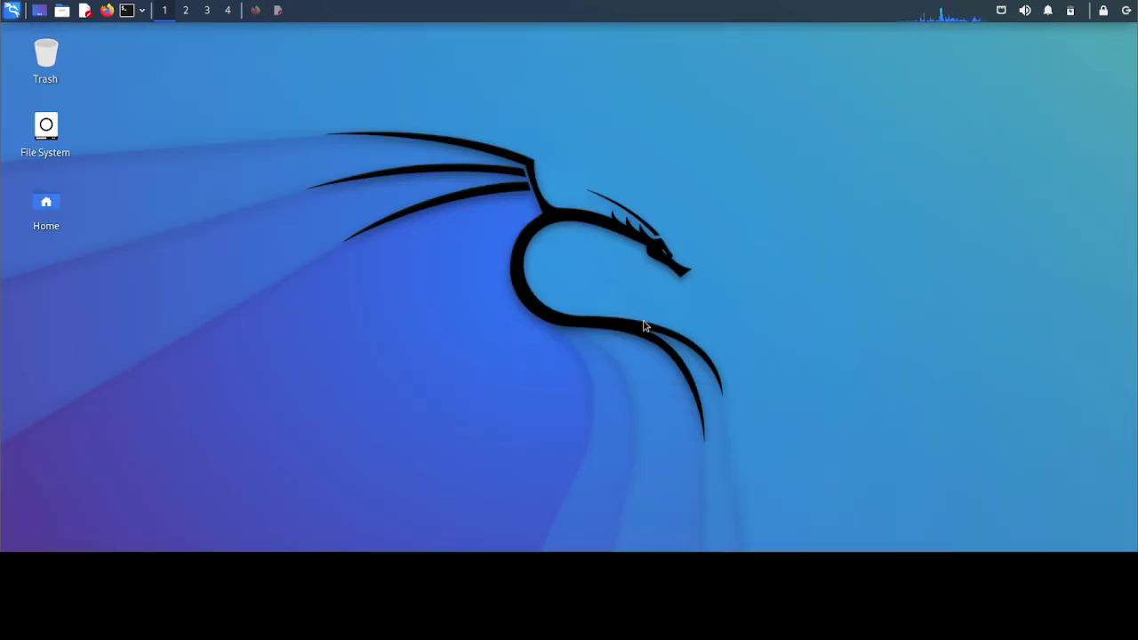